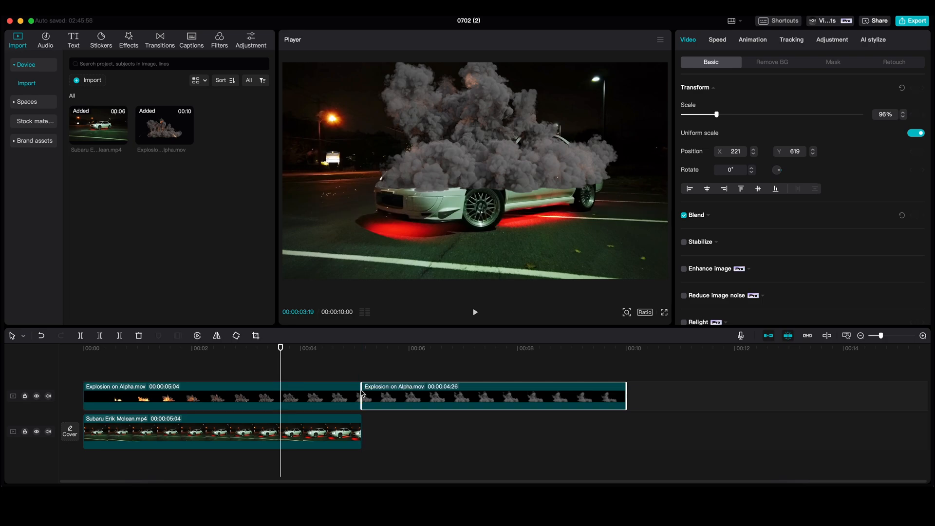
# - Delete the leftover explosion segment that extends past the end of the Subaru clip and preview the result
pyautogui.press('Delete')
pyautogui.press('space')
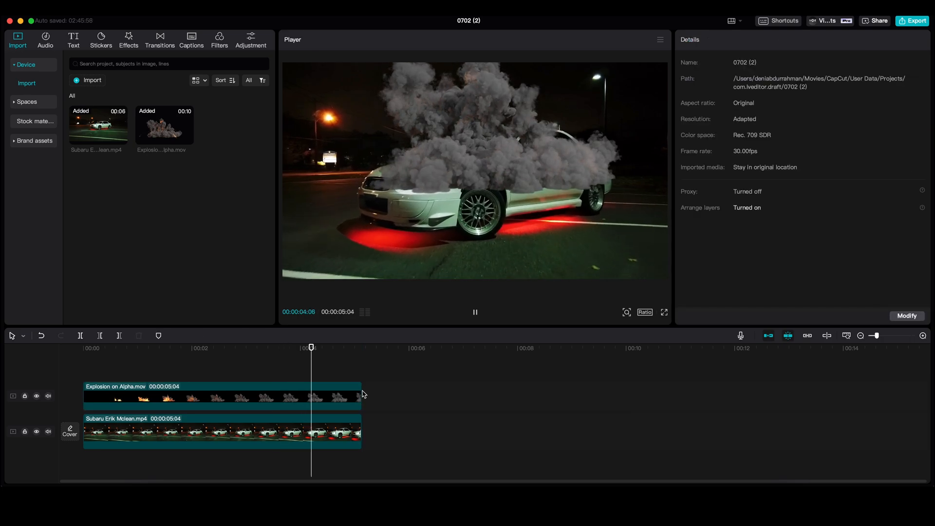
pyautogui.press('space')
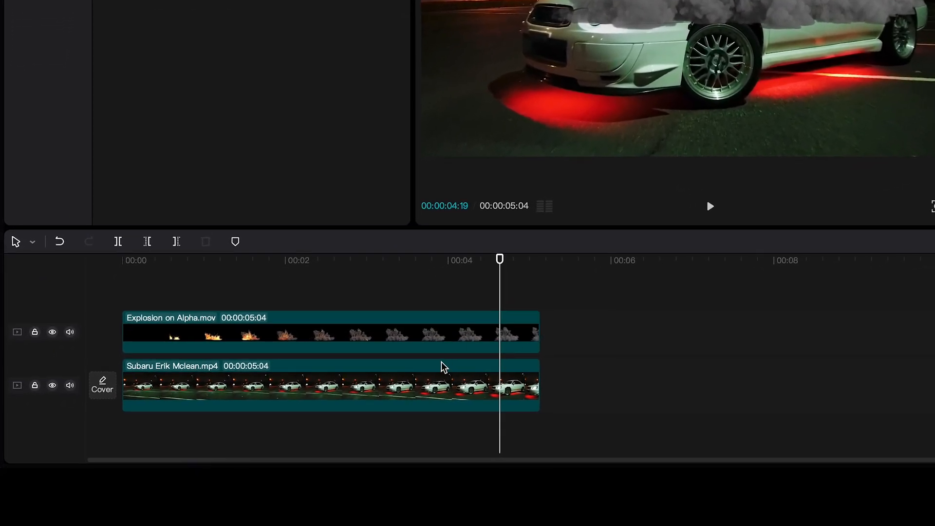
# - Duplicate the Subaru clip onto a track above the explosion and cut the car out of the copy with Custom removal
pyautogui.click(440, 372)
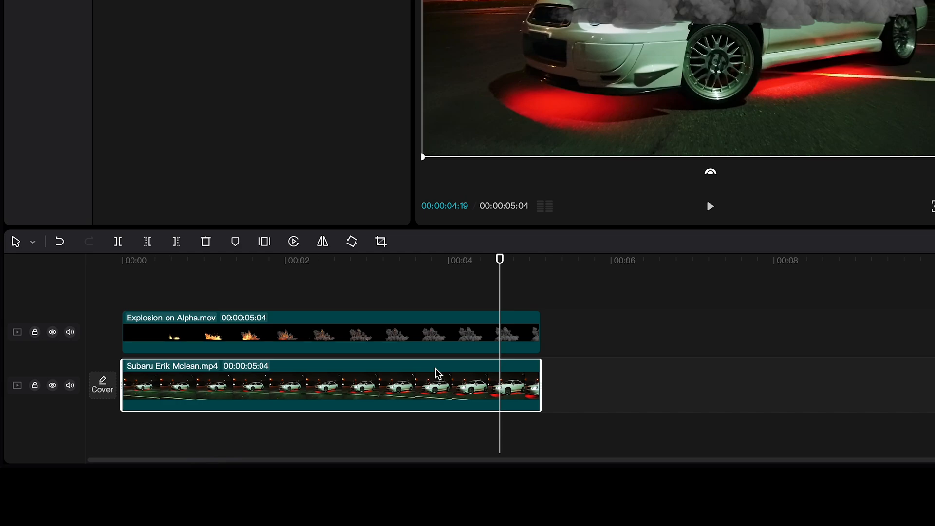
pyautogui.moveTo(439, 374); pyautogui.dragTo(430, 264)
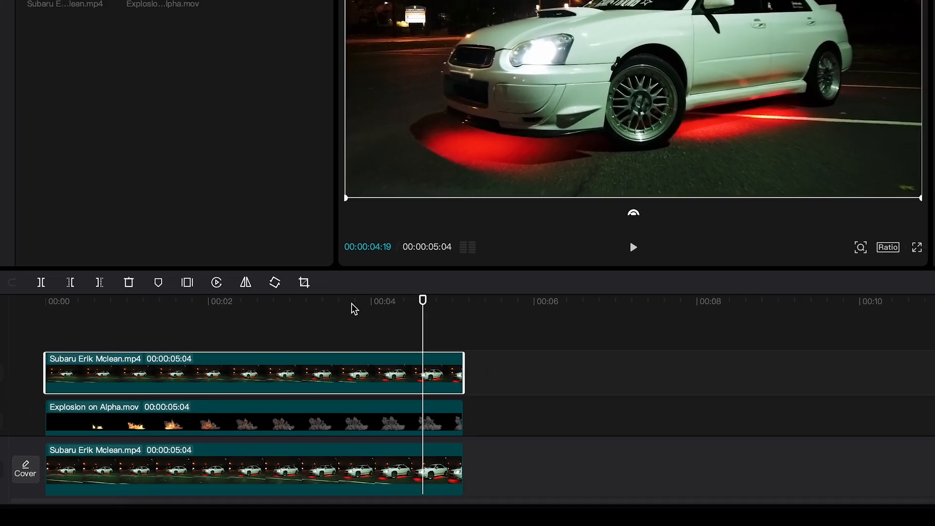
pyautogui.click(696, 78)
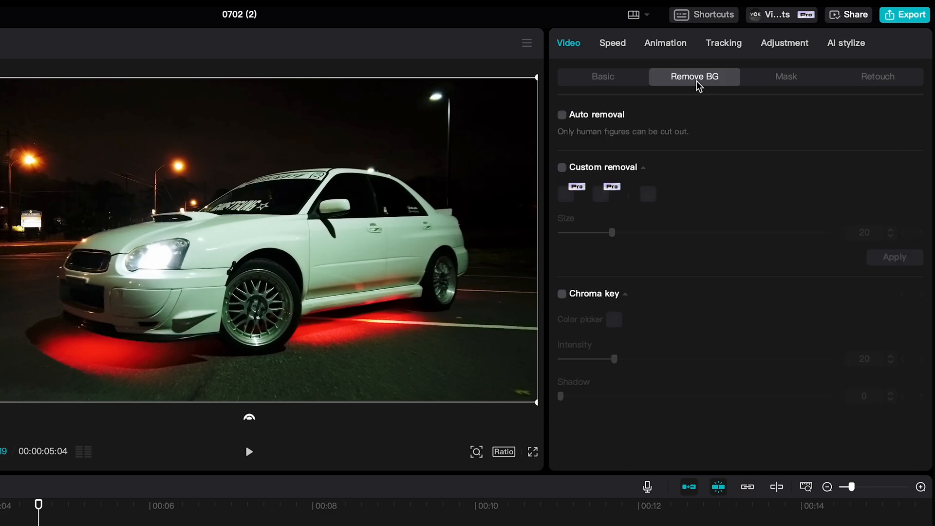
pyautogui.click(561, 167)
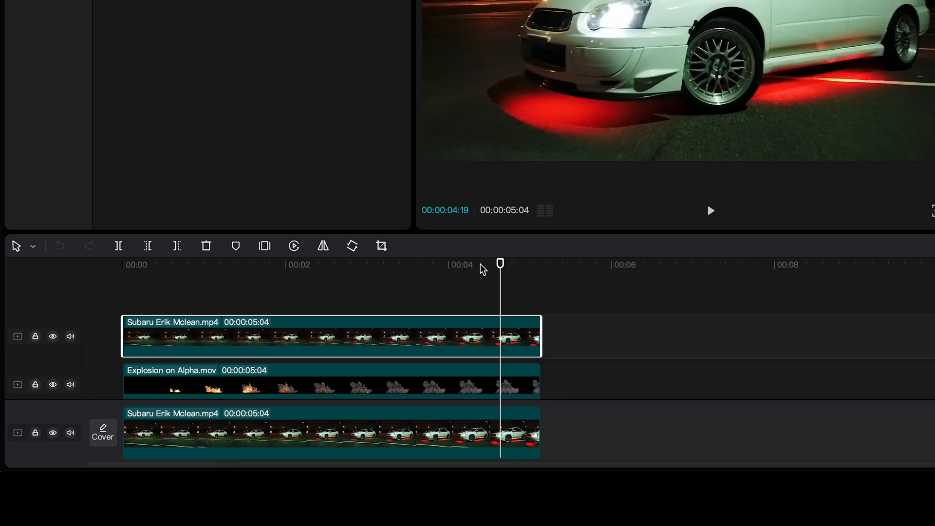
pyautogui.moveTo(480, 268); pyautogui.dragTo(120, 298)
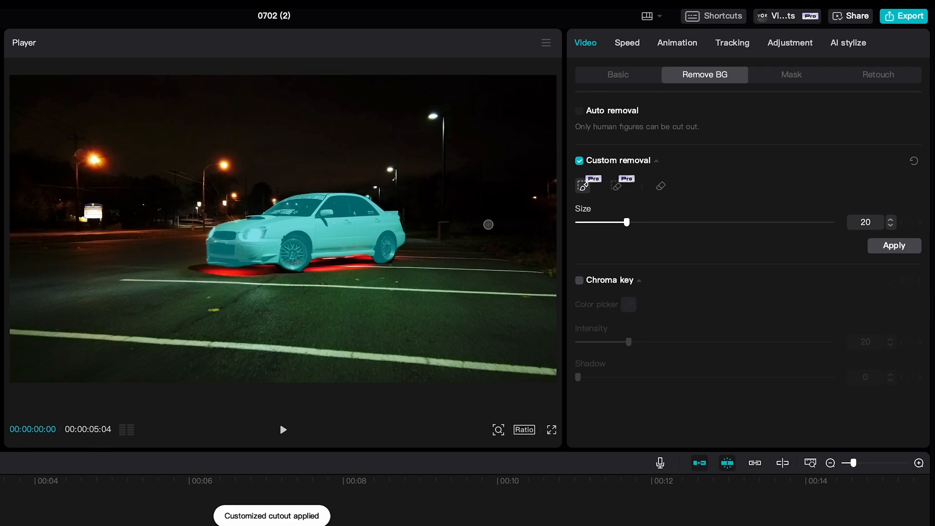
pyautogui.click(884, 247)
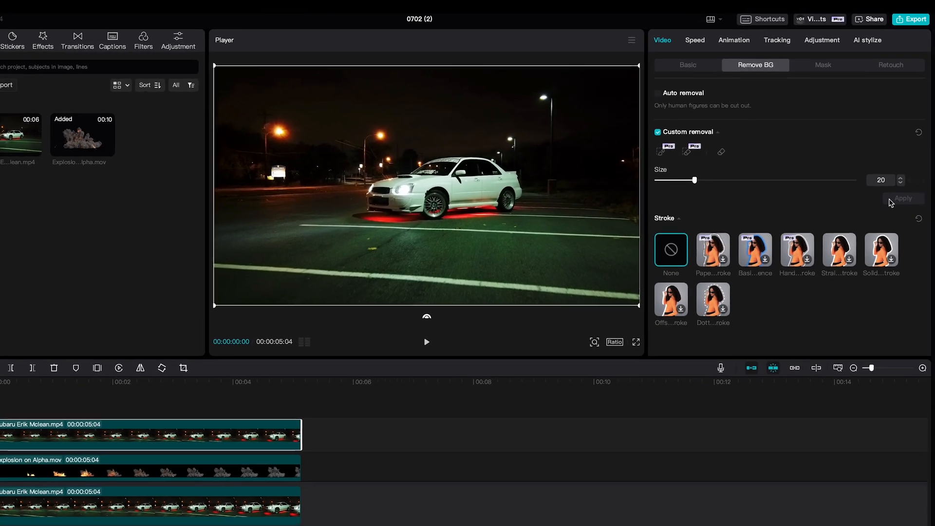
# - Play back the composite and select the explosion clip to check how it sits behind the car
pyautogui.press('space')
pyautogui.press('space')
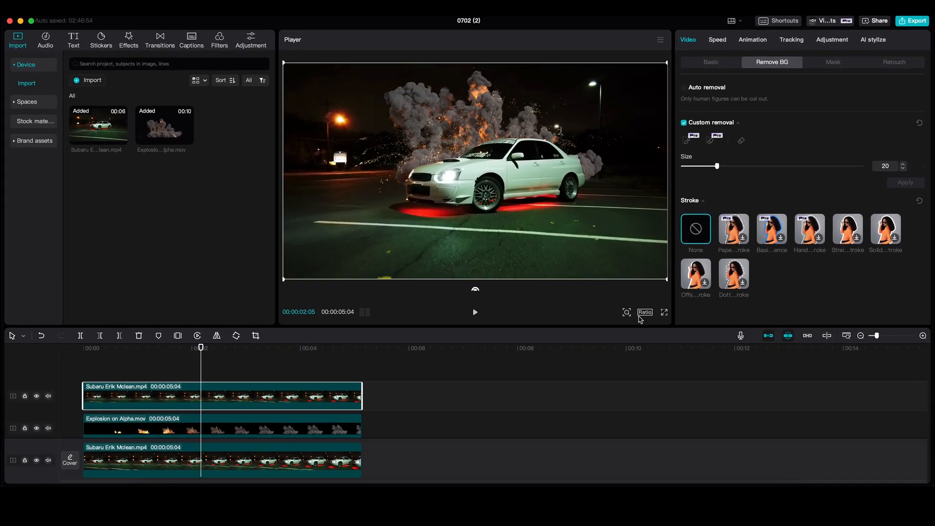
pyautogui.click(544, 192)
pyautogui.press('space')
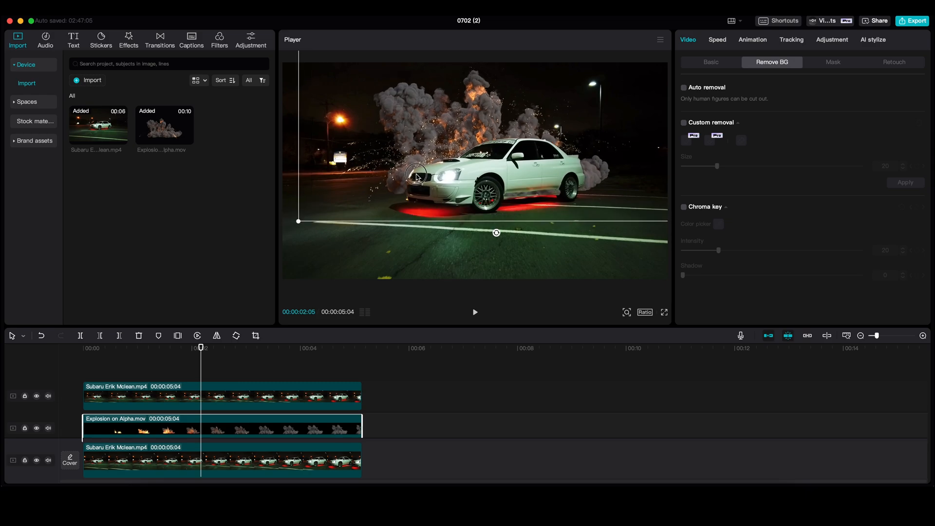
pyautogui.press('space')
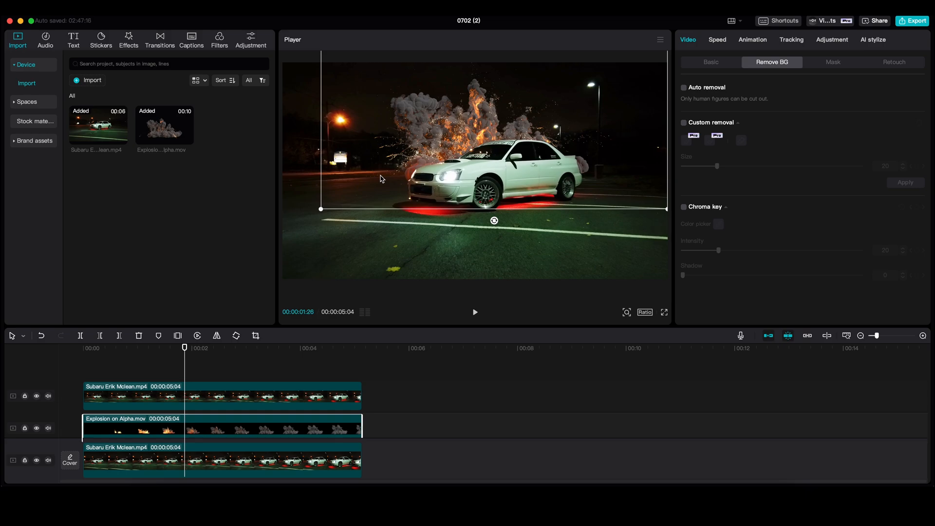
# - Keyframe the explosion clip's transform at 90% scale at the start and a larger scale at 00:00:05:04, and play it back
pyautogui.click(712, 62)
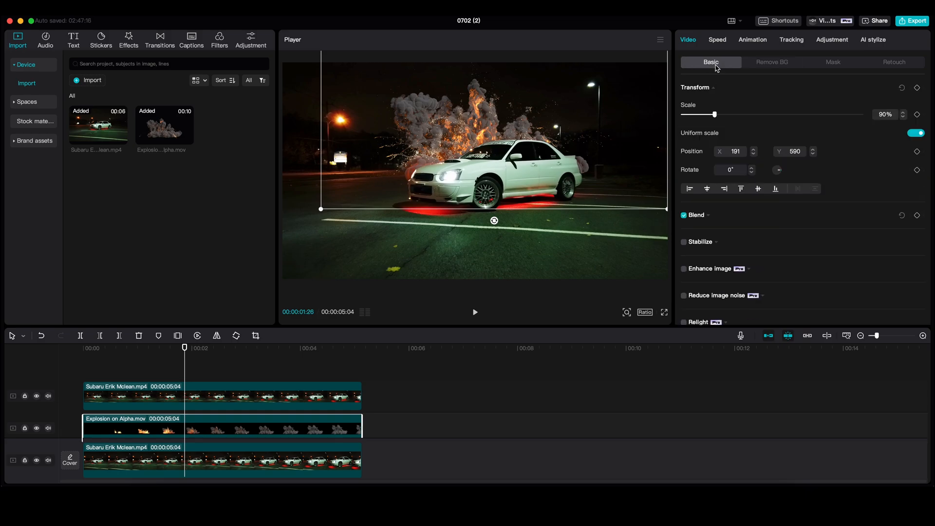
pyautogui.moveTo(183, 351); pyautogui.dragTo(83, 350)
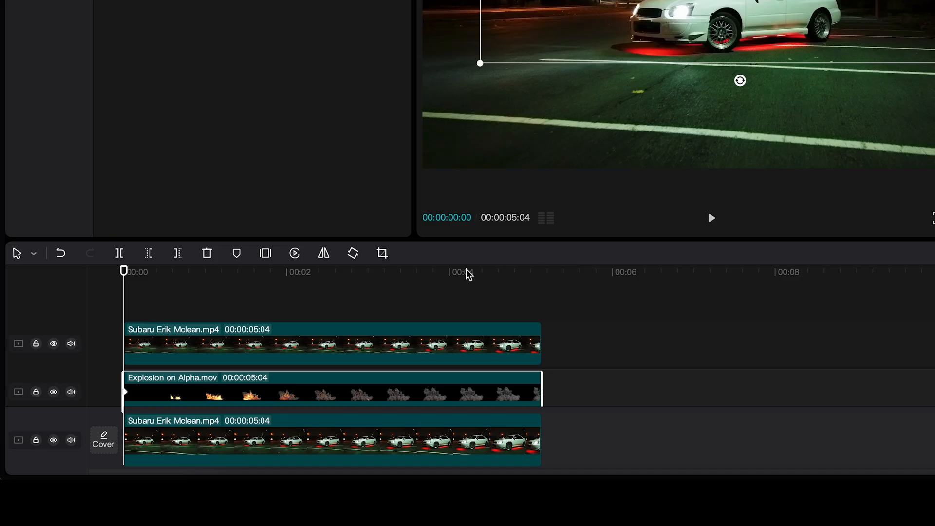
pyautogui.moveTo(5, 500); pyautogui.dragTo(68, 503)
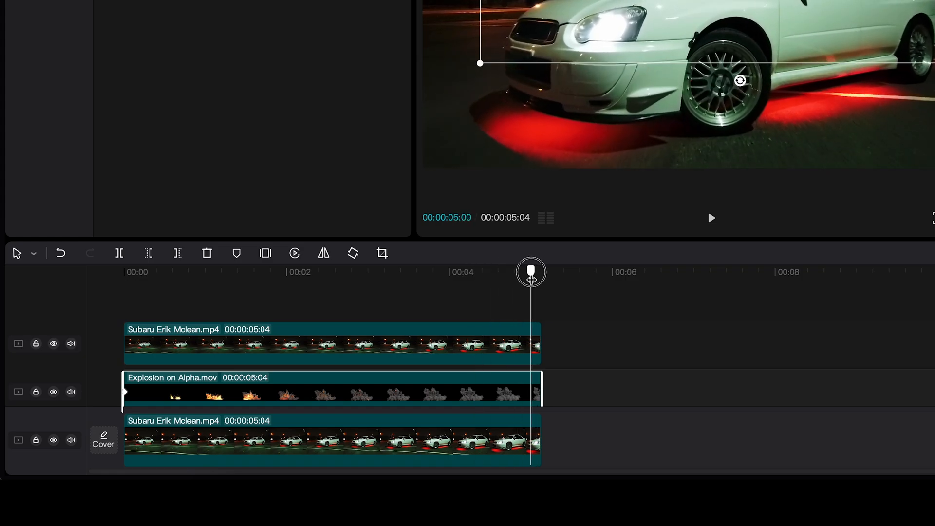
pyautogui.moveTo(532, 278); pyautogui.dragTo(542, 278)
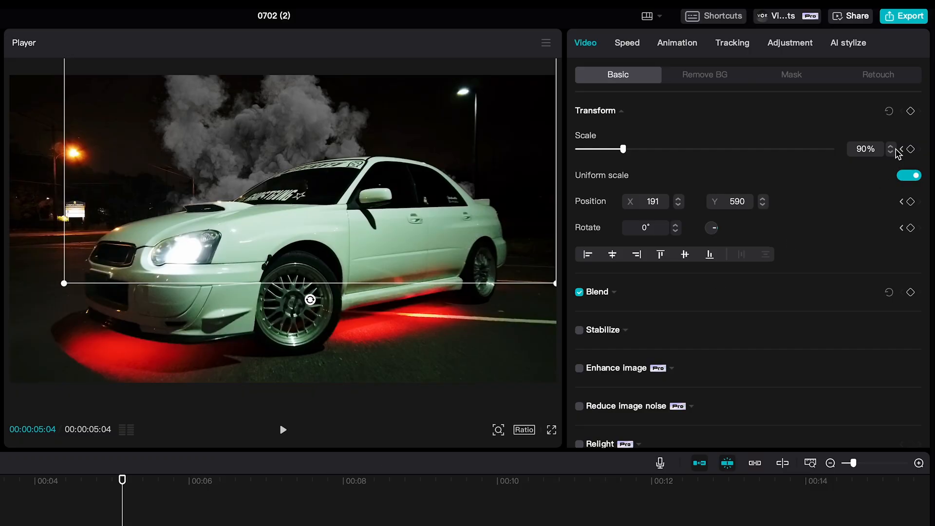
pyautogui.press('space')
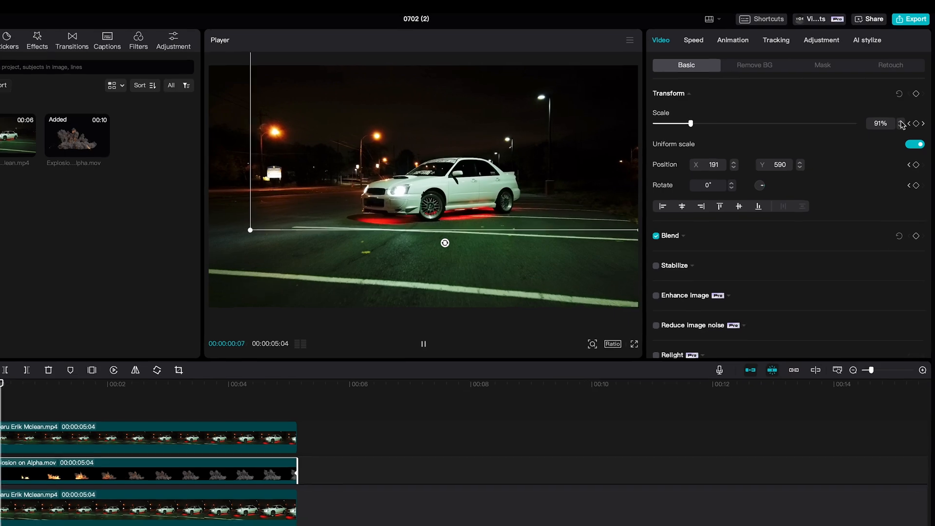
pyautogui.click(901, 122)
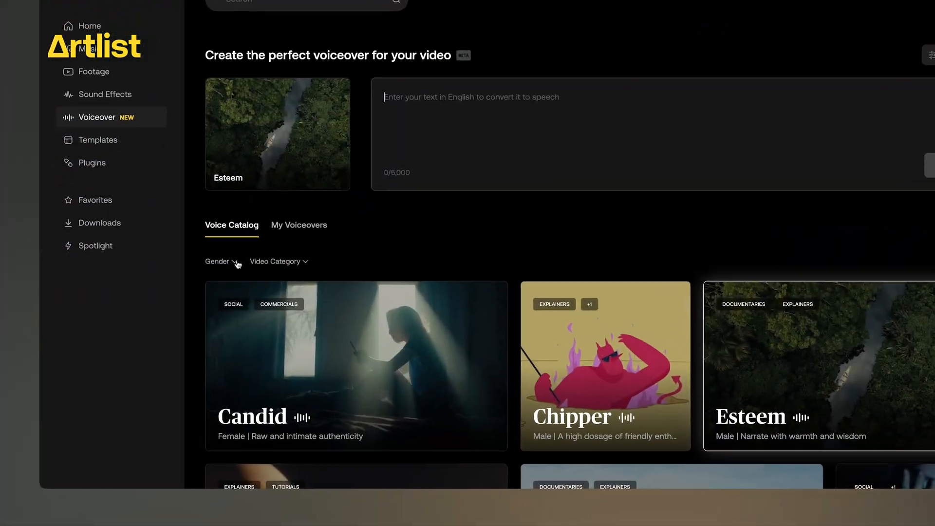
# - In Artlist's voiceover catalog, check the gender and video category filters and select the Candid voice
pyautogui.click(209, 291)
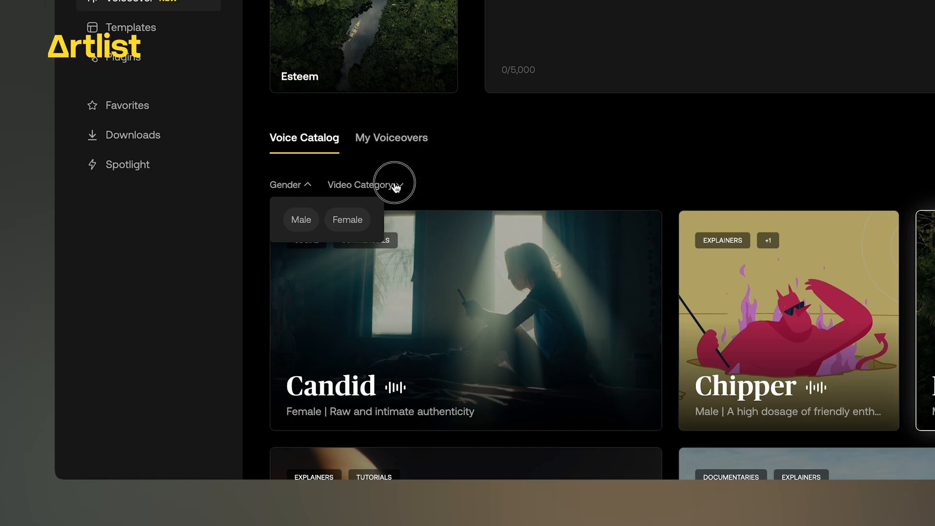
pyautogui.click(395, 186)
pyautogui.click(439, 174)
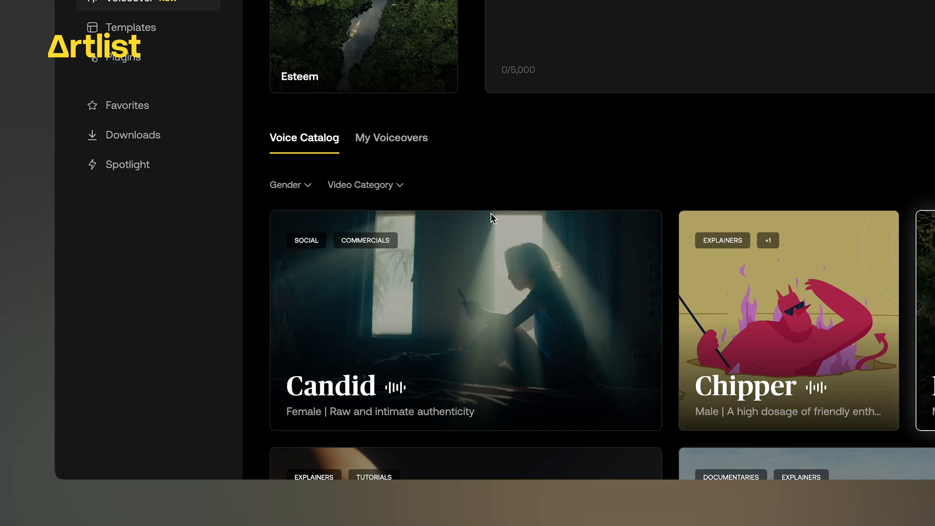
pyautogui.click(609, 250)
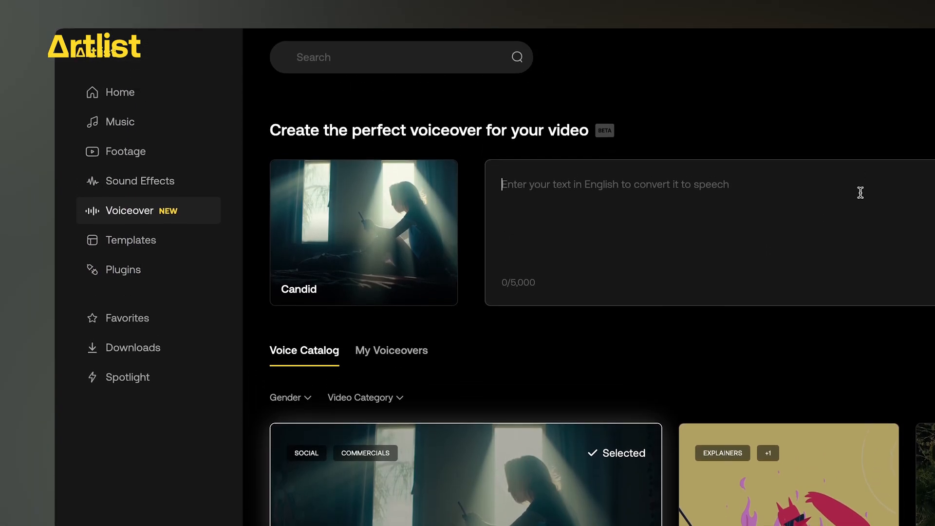
# - Enter the voiceover script running from "We have always dreamed of going on an adventure." to "That's what we live for."
pyautogui.click(857, 192)
pyautogui.write('Wehave always dreamed of going on an adventure. Exploring the unknown and seeking out new destinations. Fully embrace the life we have ')
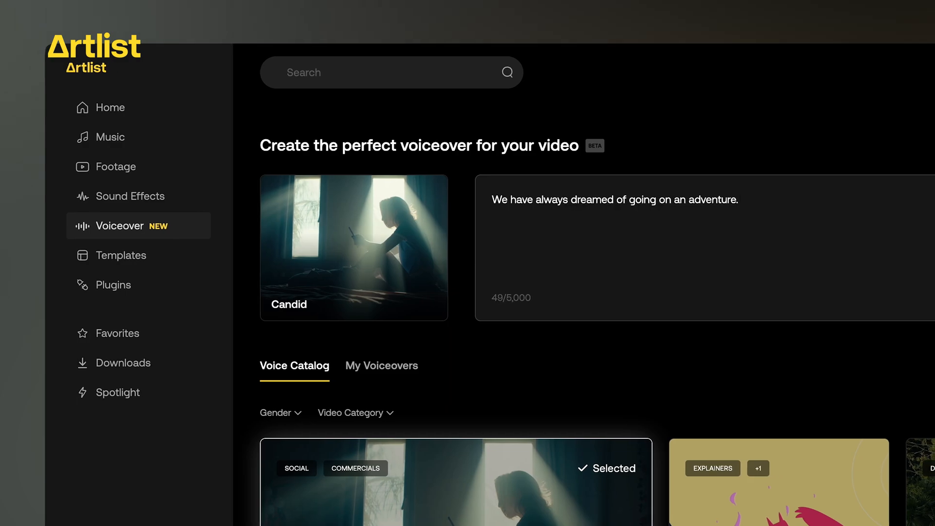
pyautogui.write("chosen to live. That's what we live for.")
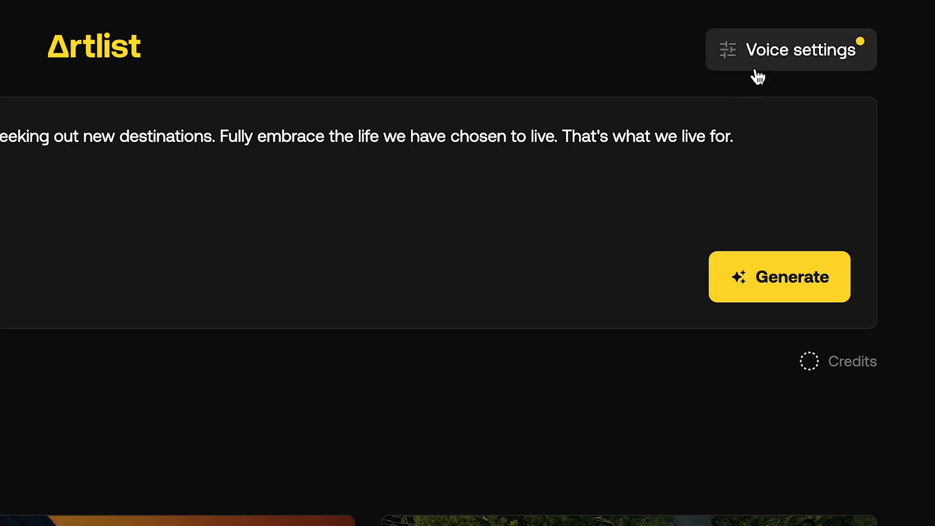
# - Set the voice's style boost to about 17% and generate the voiceover
pyautogui.click(758, 77)
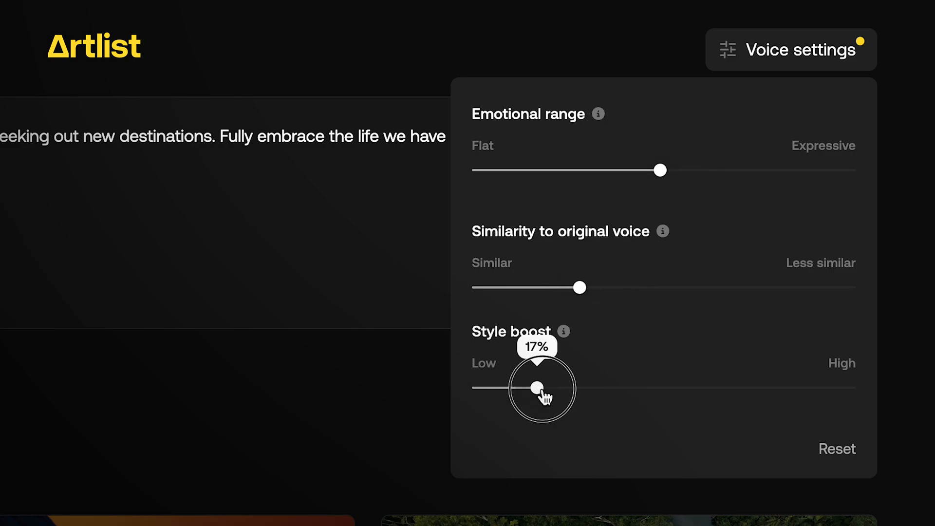
pyautogui.click(433, 424)
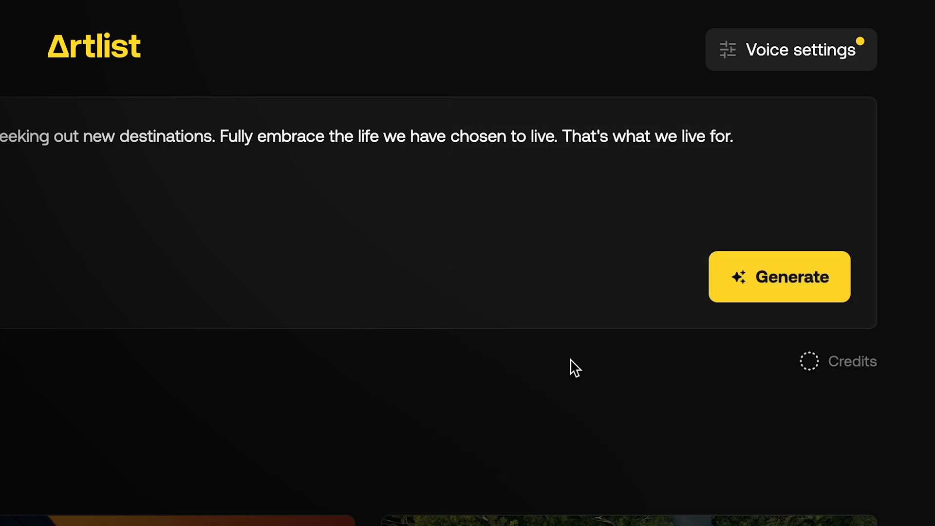
pyautogui.click(750, 301)
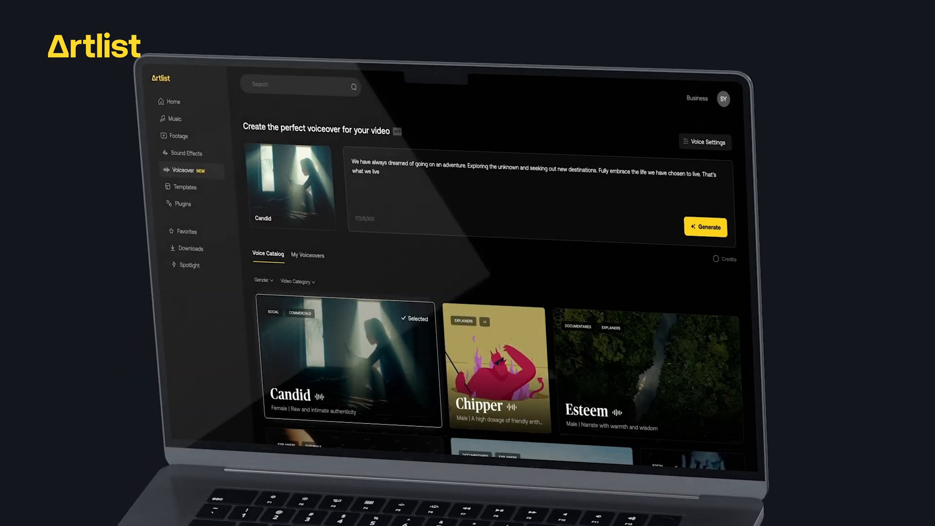
pyautogui.write('for')
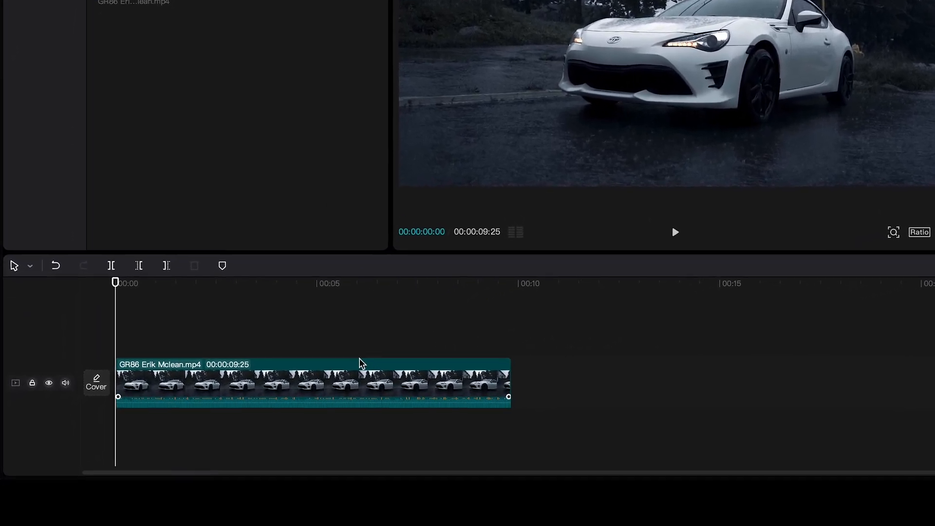
# - In CapCut, copy the GR86 clip and paste the duplicate onto a track above the original at the start of the timeline
pyautogui.click(251, 409)
pyautogui.rightClick(372, 363)
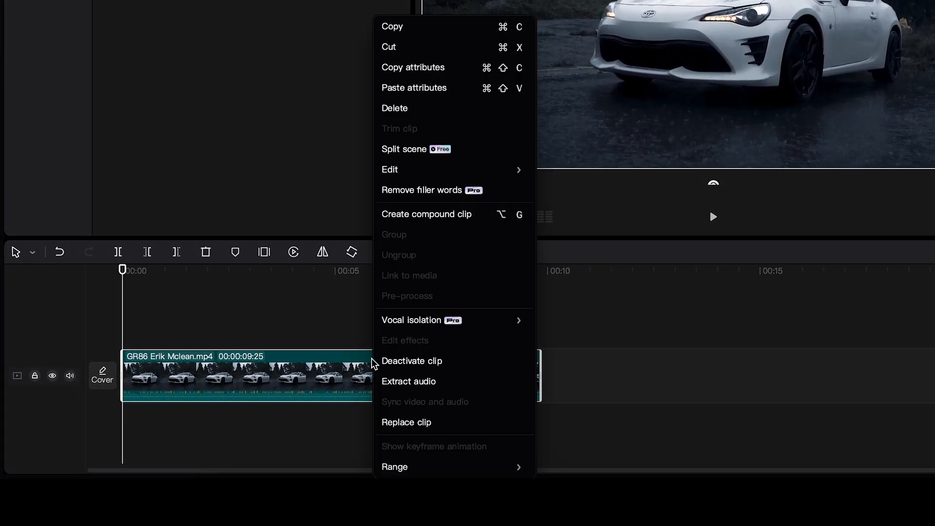
pyautogui.click(406, 32)
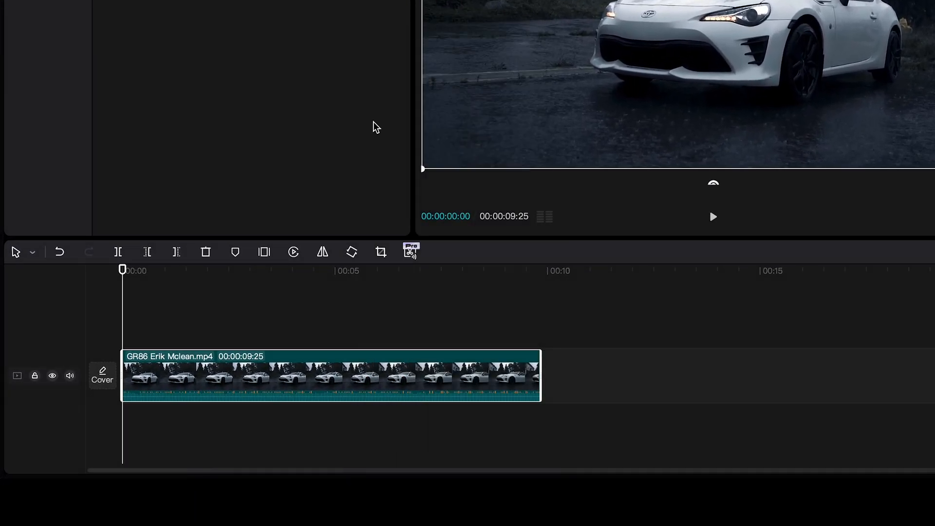
pyautogui.rightClick(215, 300)
pyautogui.click(236, 312)
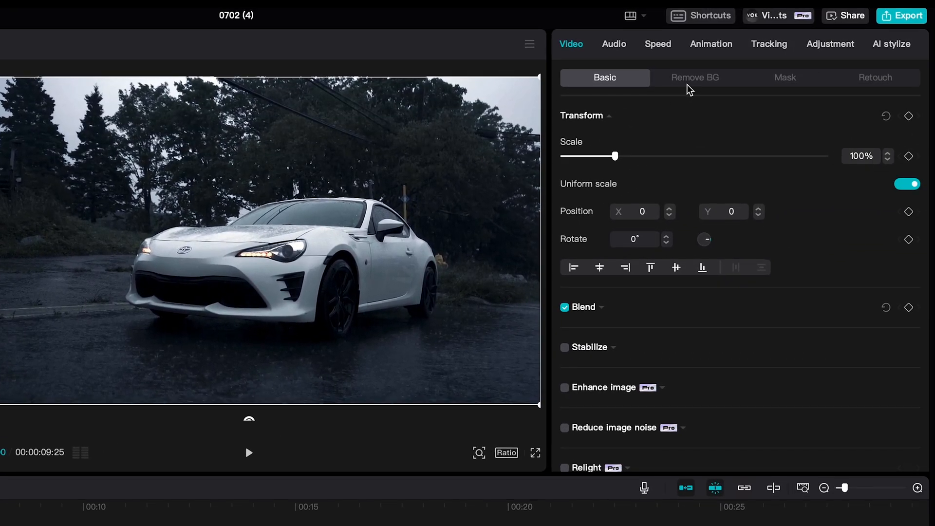
# - Cut the white car out of the duplicated GR86 clip with Custom removal, brushing over the car body at size 20, and apply it
pyautogui.click(690, 84)
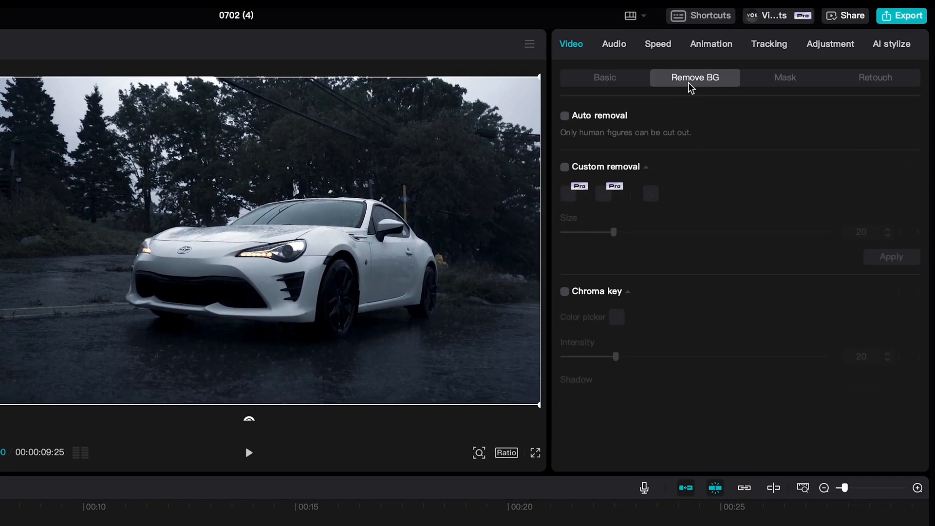
pyautogui.click(565, 169)
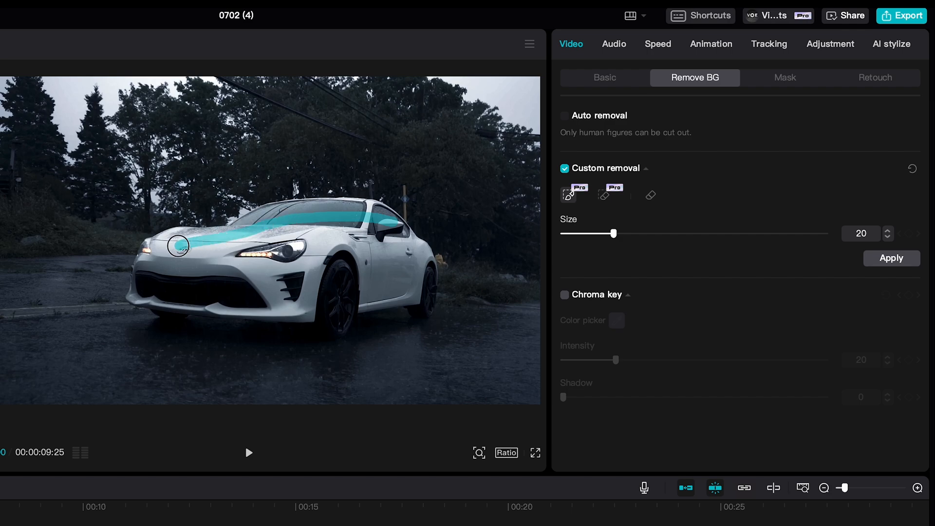
pyautogui.moveTo(179, 246)
pyautogui.mouseDown()
pyautogui.moveTo(159, 293)
pyautogui.moveTo(281, 312)
pyautogui.moveTo(412, 296)
pyautogui.mouseUp()
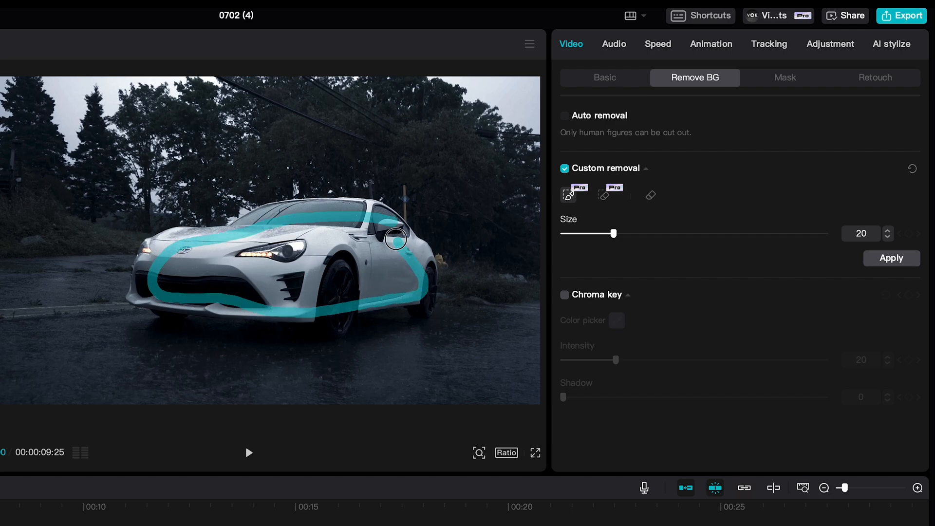
pyautogui.moveTo(395, 238); pyautogui.dragTo(384, 223)
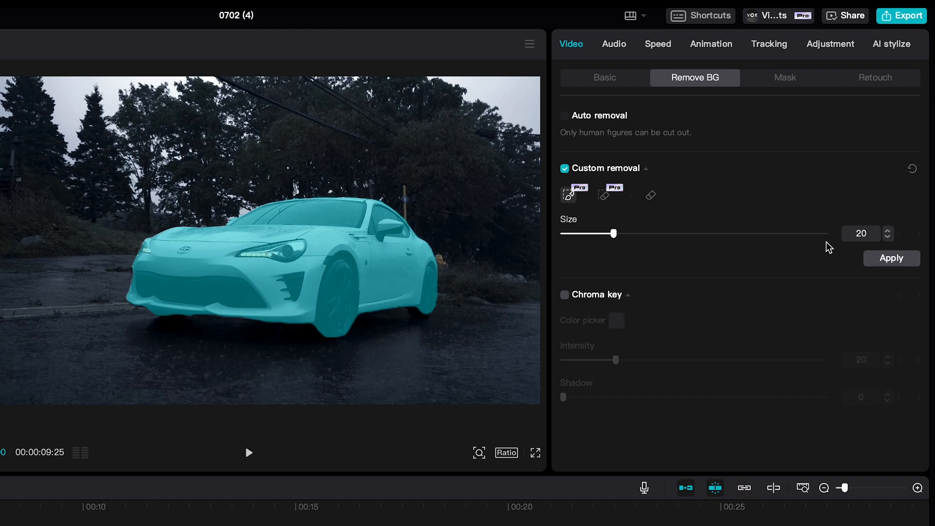
pyautogui.click(885, 259)
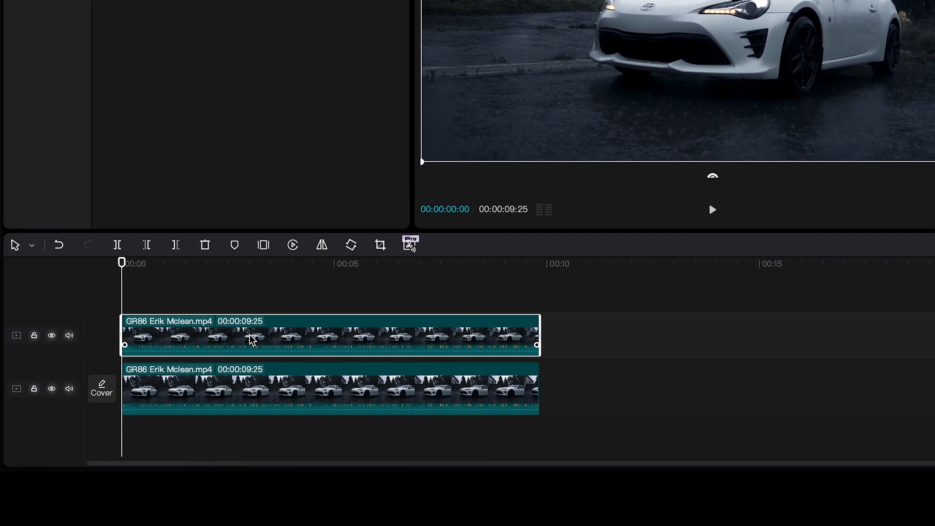
# - Copy the cutout GR86 clip and paste the duplicate onto a new track above it at the start of the timeline
pyautogui.rightClick(250, 334)
pyautogui.click(285, 24)
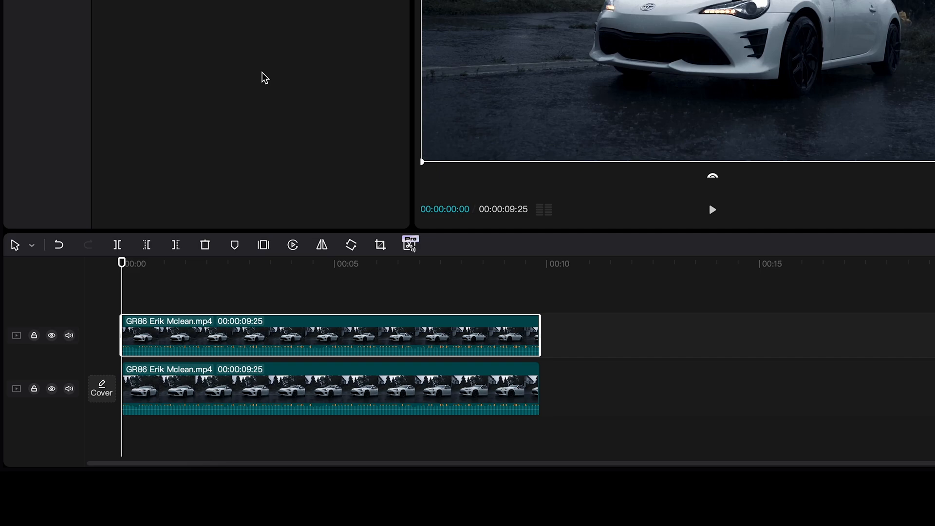
pyautogui.rightClick(163, 291)
pyautogui.click(195, 306)
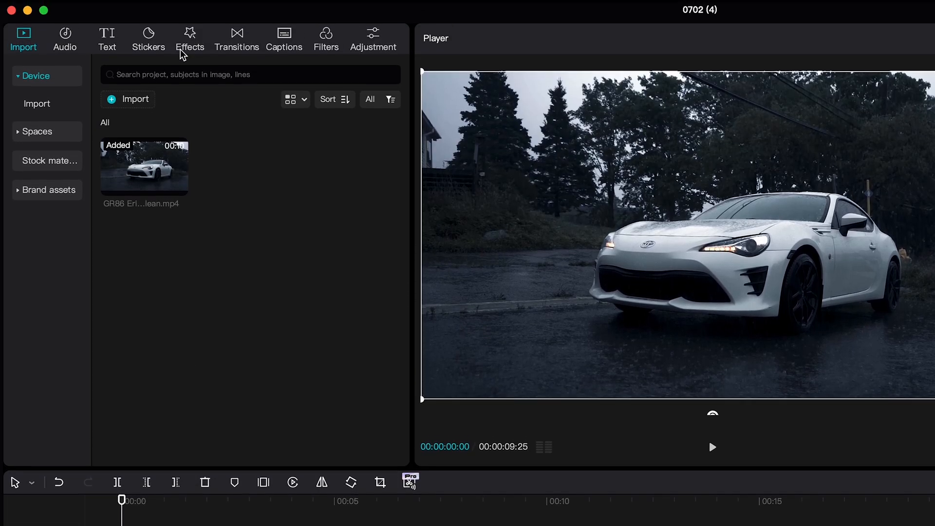
# - Apply the Solution effect from the Distortion video effects to the middle GR86 clip
pyautogui.click(183, 54)
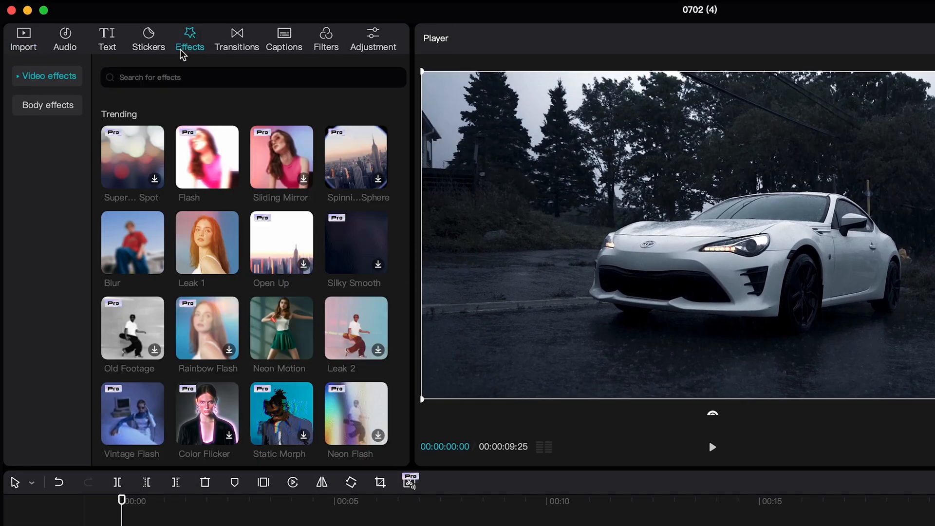
pyautogui.click(80, 80)
pyautogui.click(63, 312)
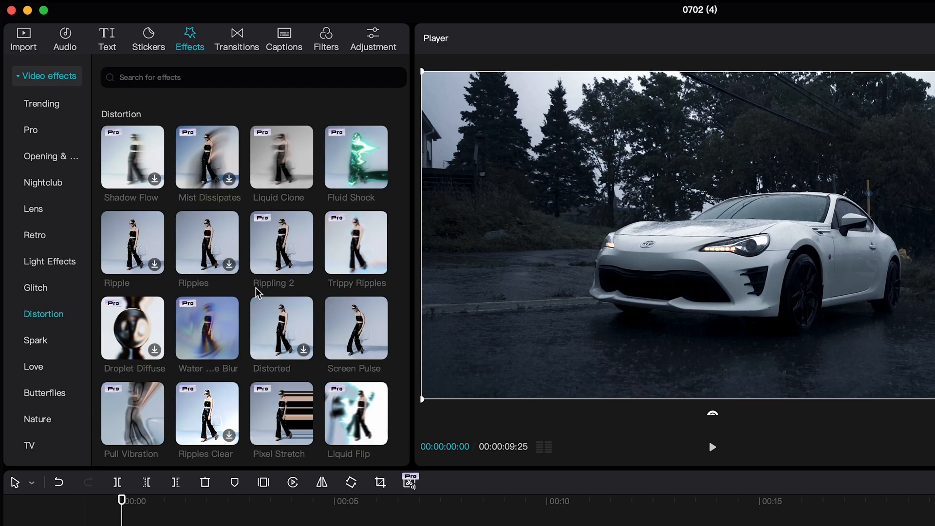
pyautogui.scroll(-6, 257, 291)
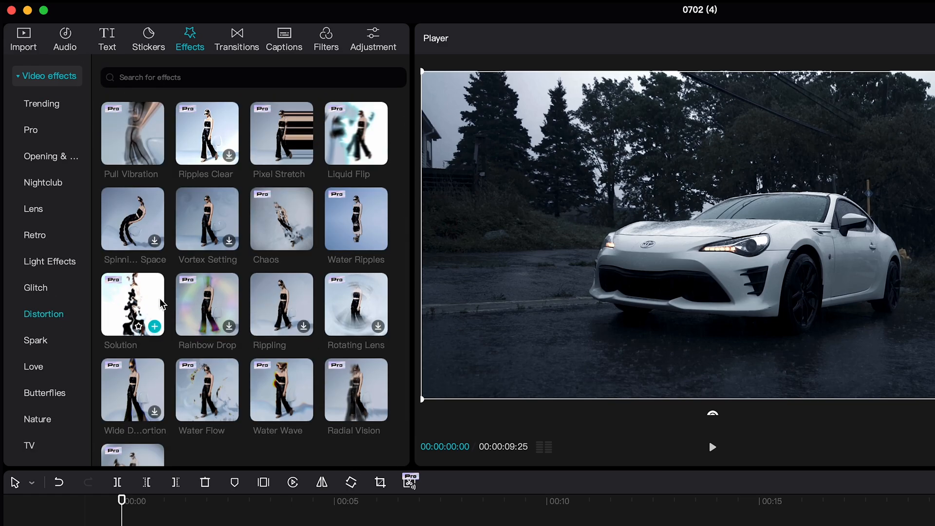
pyautogui.moveTo(162, 304); pyautogui.dragTo(162, 373)
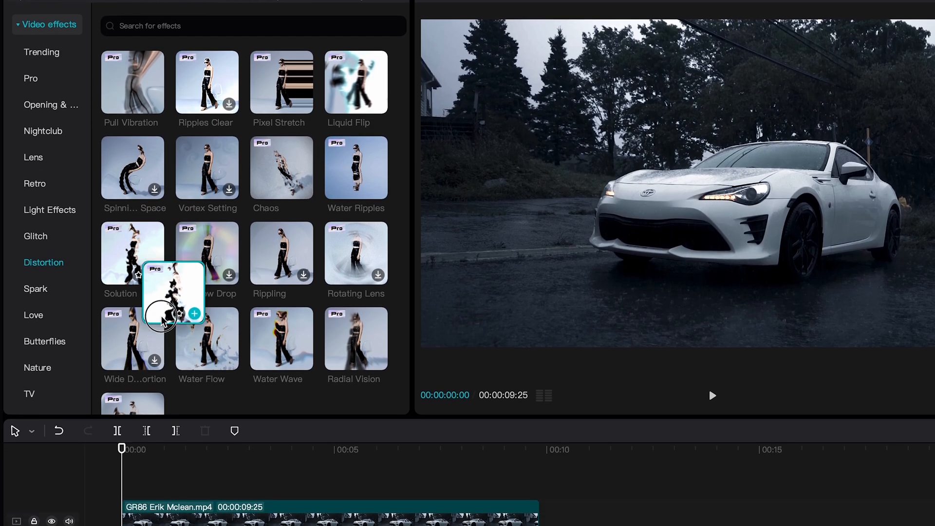
pyautogui.moveTo(162, 321); pyautogui.dragTo(205, 525)
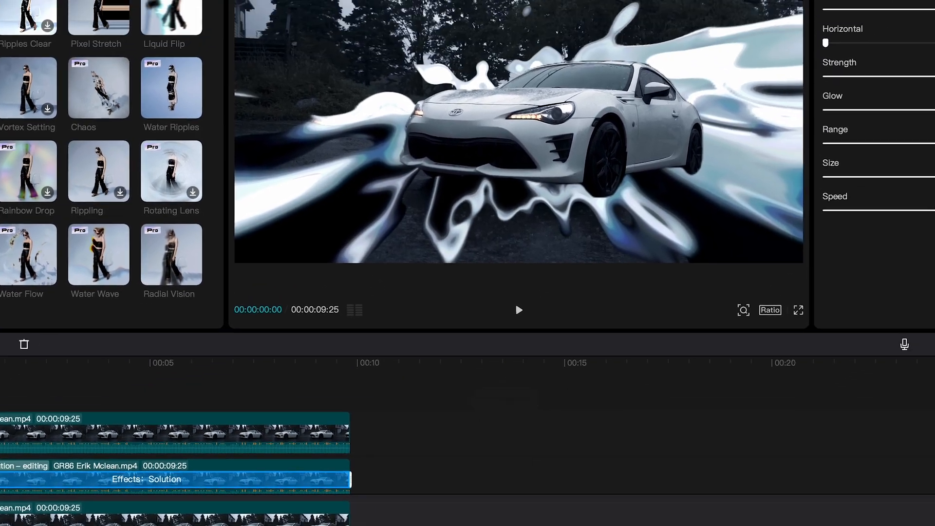
# - Set the Solution effect's Twist to 80, Strength to 60 and Glow to 50, and increase its Size slightly
pyautogui.moveTo(843, 129); pyautogui.dragTo(802, 128)
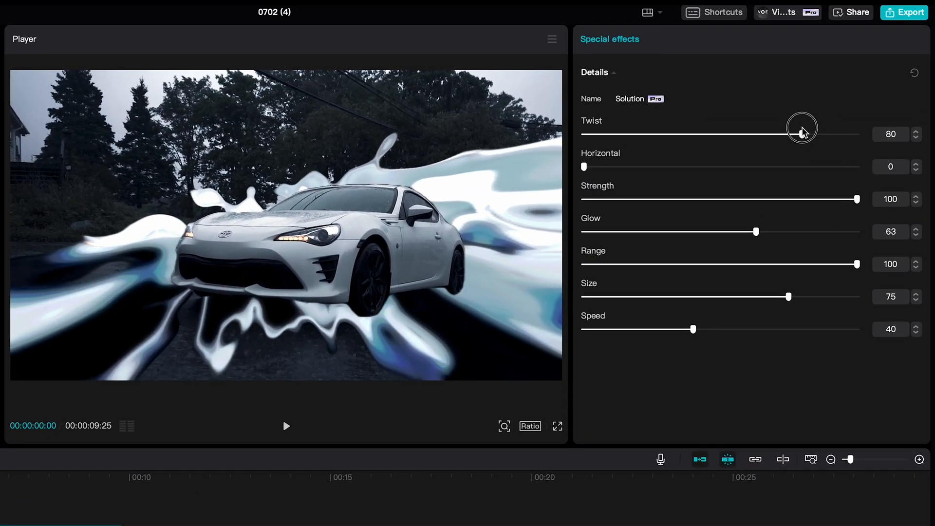
pyautogui.moveTo(856, 200); pyautogui.dragTo(749, 199)
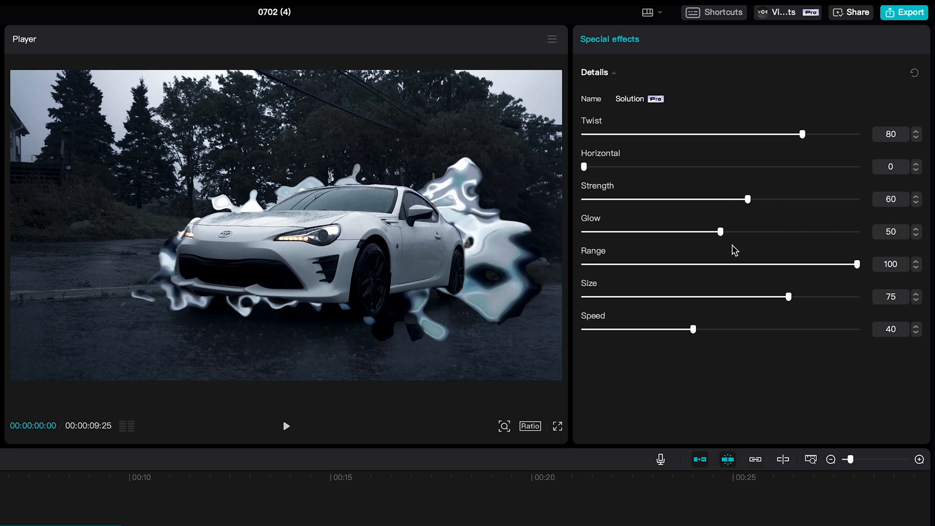
pyautogui.moveTo(788, 297); pyautogui.dragTo(799, 298)
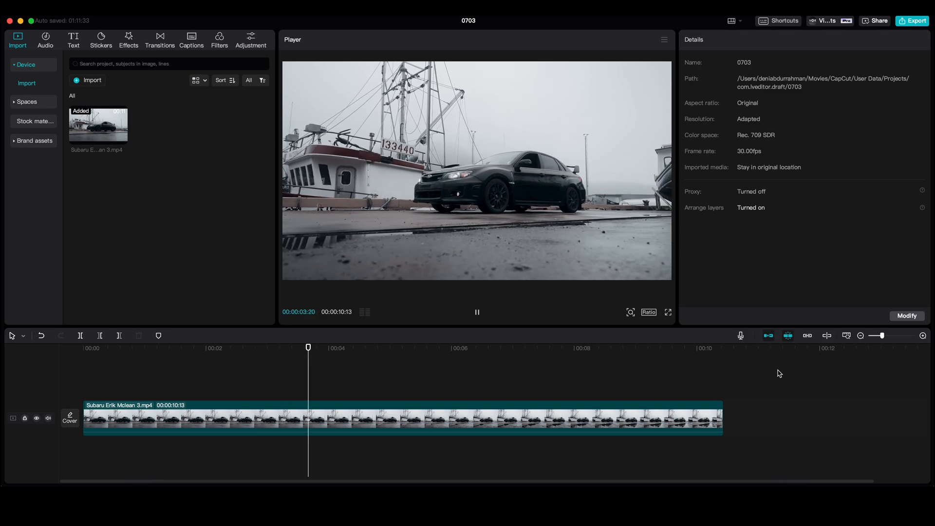
# - In project 0703, split the Subaru clip at 00:00:02:00 and again at 00:00:06:00
pyautogui.press('space')
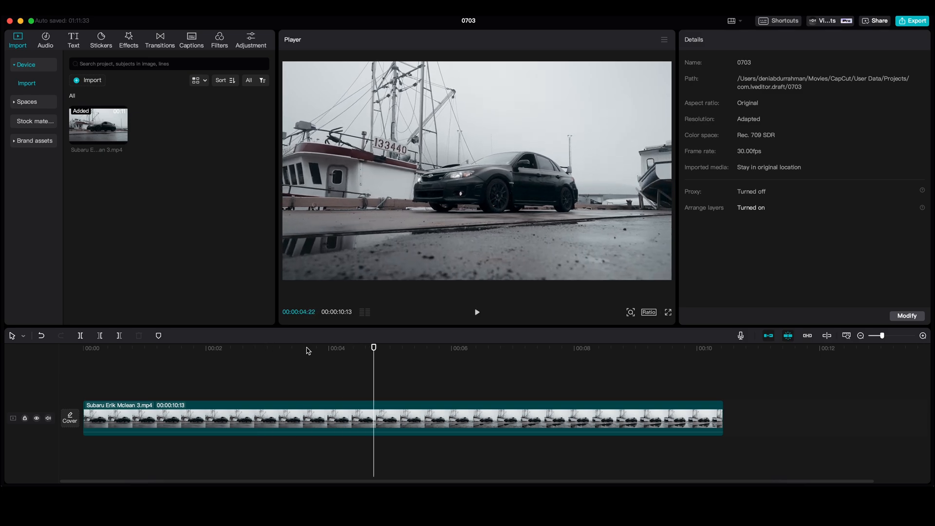
pyautogui.moveTo(308, 351); pyautogui.dragTo(207, 345)
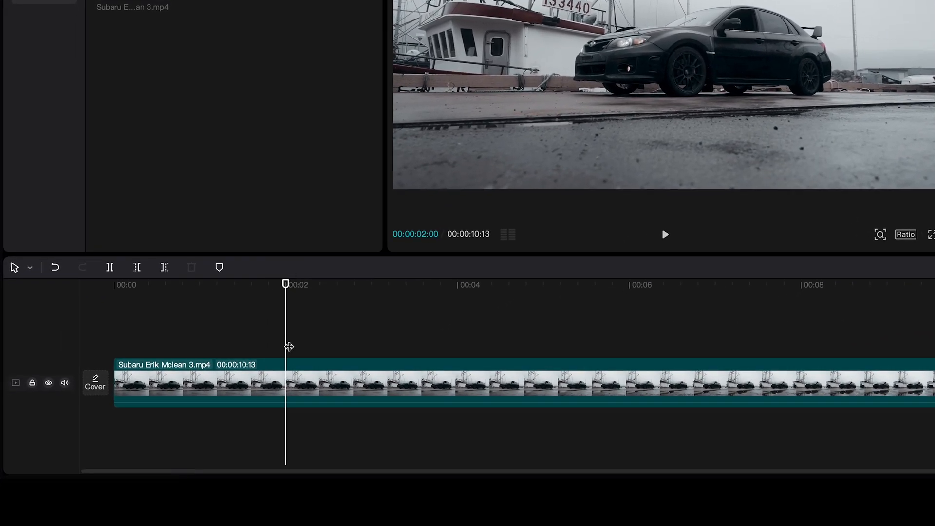
pyautogui.click(301, 380)
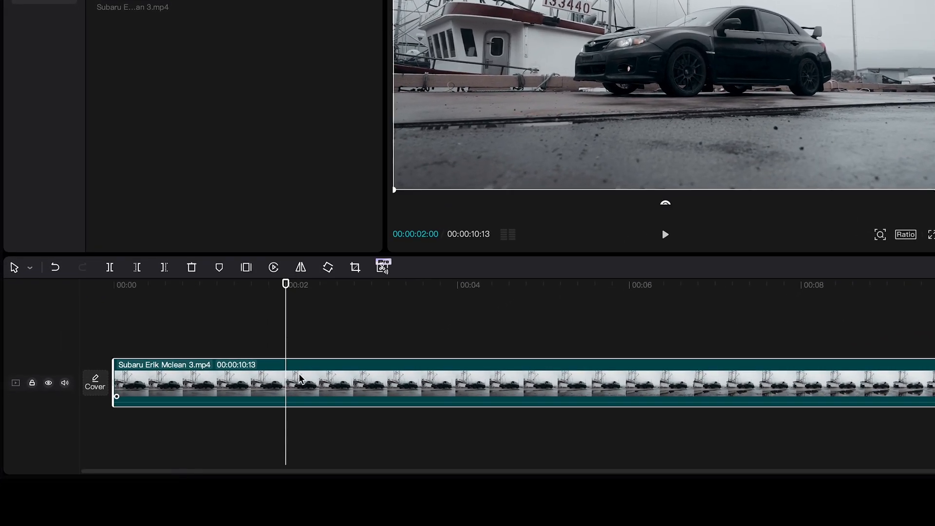
pyautogui.click(110, 268)
pyautogui.moveTo(292, 290); pyautogui.dragTo(629, 322)
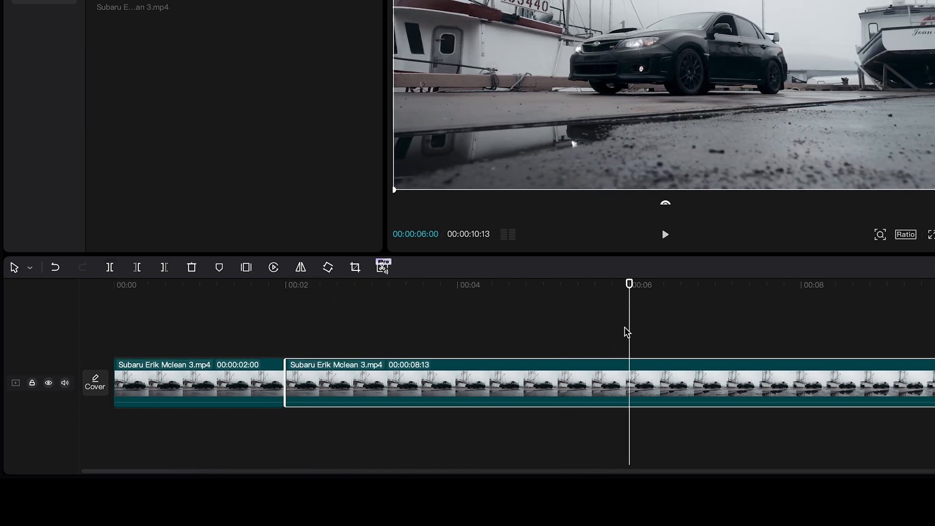
pyautogui.click(110, 275)
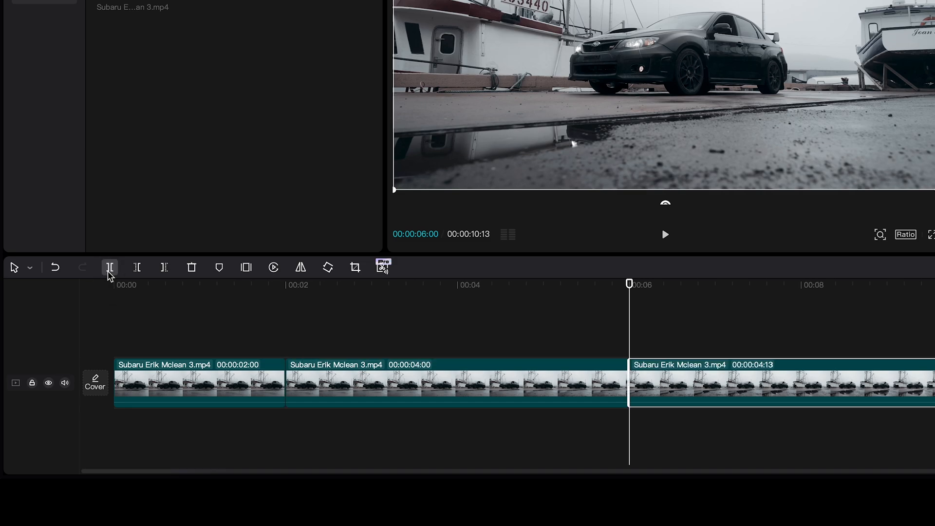
# - Copy the middle four-second Subaru segment and paste it onto a track above, starting at 00:00:02:00
pyautogui.click(310, 378)
pyautogui.rightClick(311, 378)
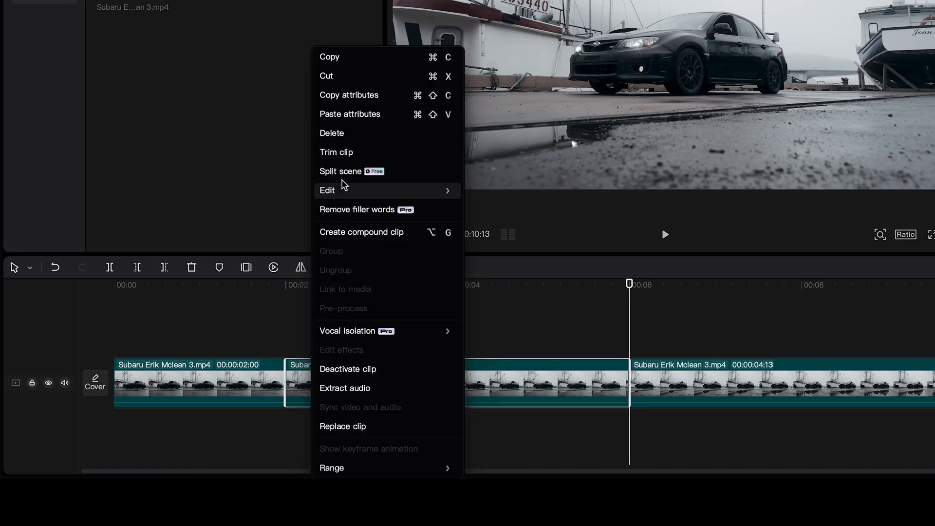
pyautogui.click(354, 59)
pyautogui.moveTo(366, 286); pyautogui.dragTo(285, 283)
pyautogui.rightClick(319, 308)
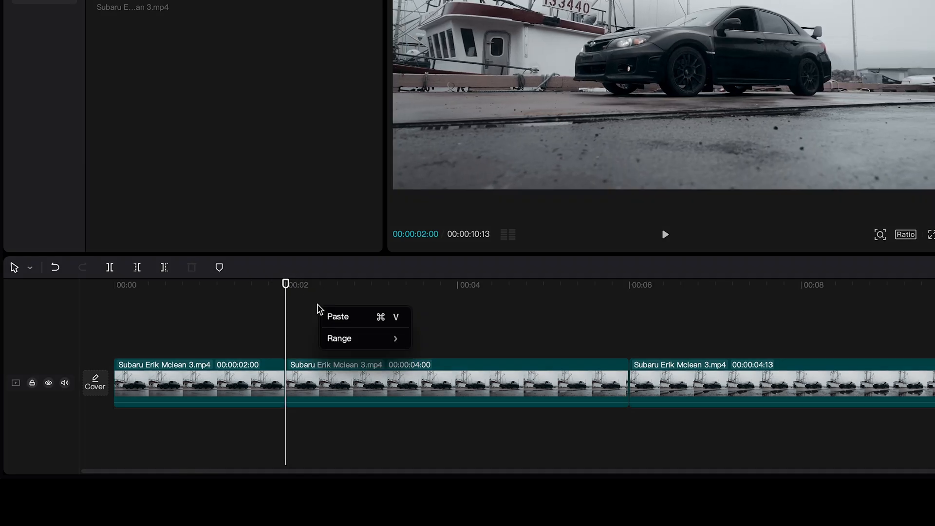
pyautogui.click(327, 315)
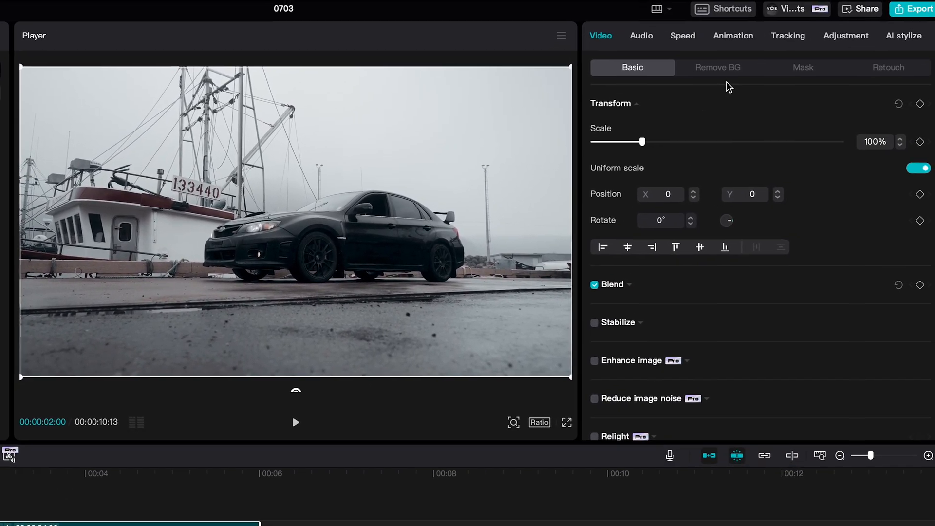
# - Enable Custom removal on the pasted Subaru clip, brush over the black car at size 20, and erase the excess behind its rear wheel
pyautogui.click(721, 78)
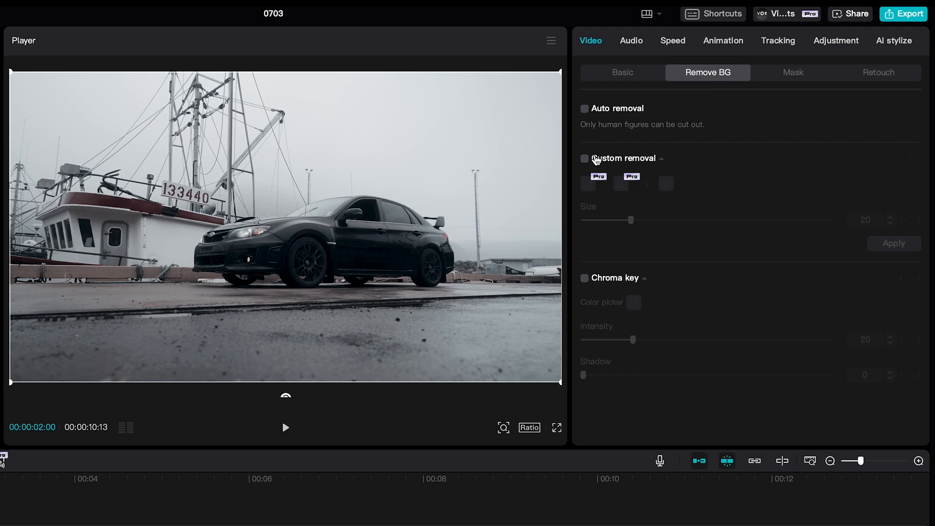
pyautogui.click(585, 159)
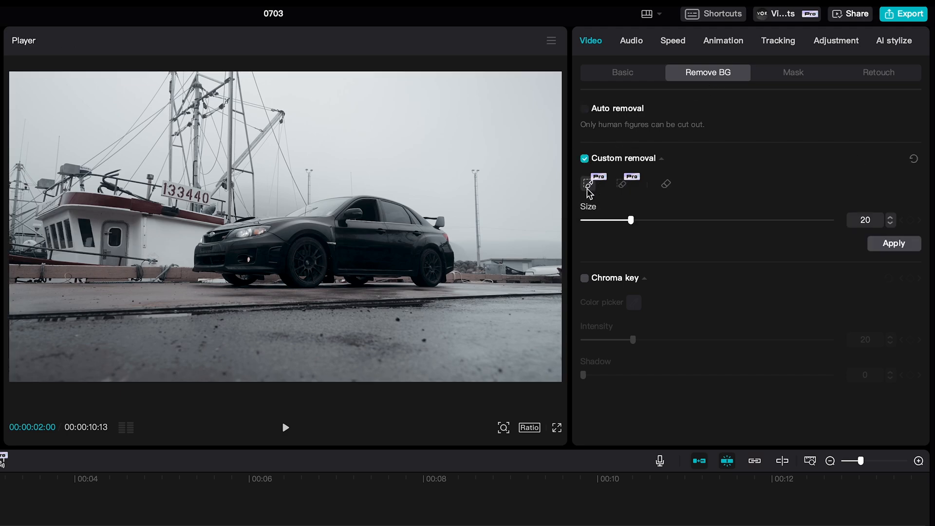
pyautogui.moveTo(411, 234)
pyautogui.mouseDown()
pyautogui.moveTo(296, 223)
pyautogui.moveTo(218, 240)
pyautogui.mouseUp()
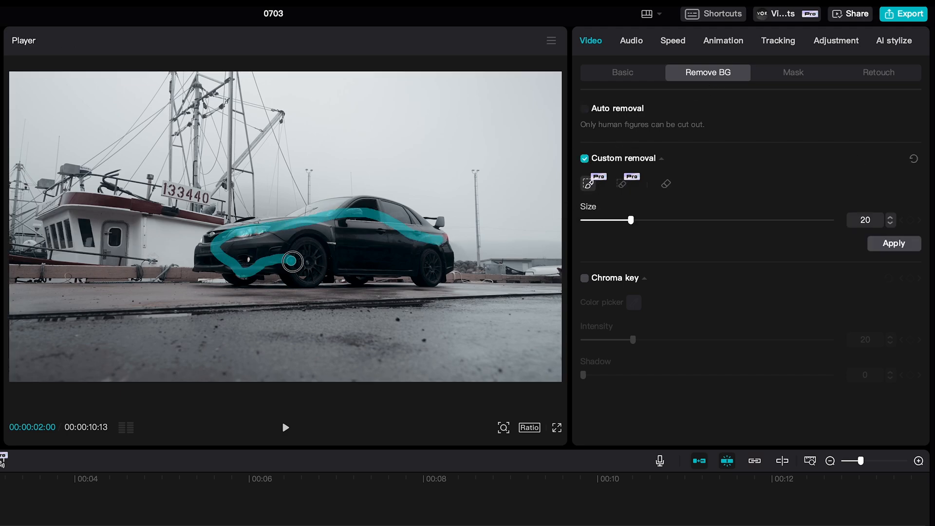
pyautogui.moveTo(383, 263); pyautogui.dragTo(451, 265)
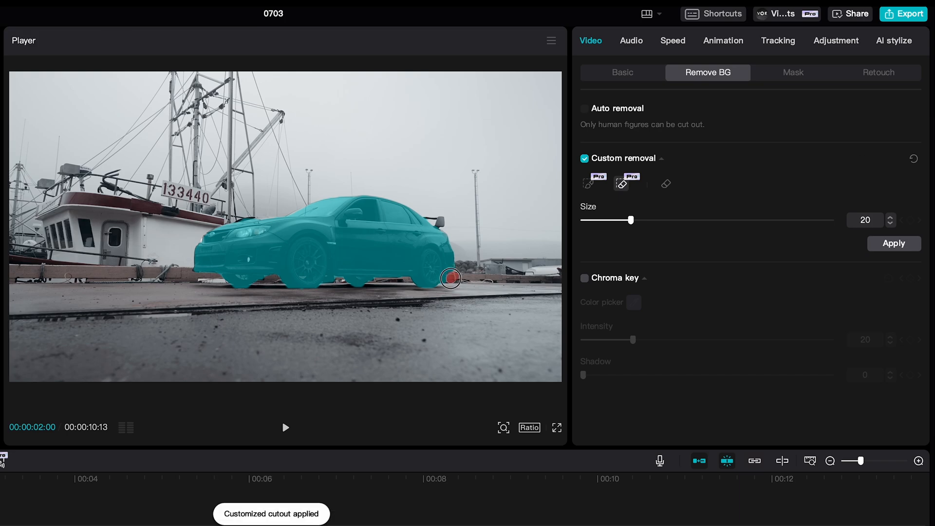
# - Add the car's rear spoiler to the selection with a size 4 brush and apply the cutout
pyautogui.click(589, 185)
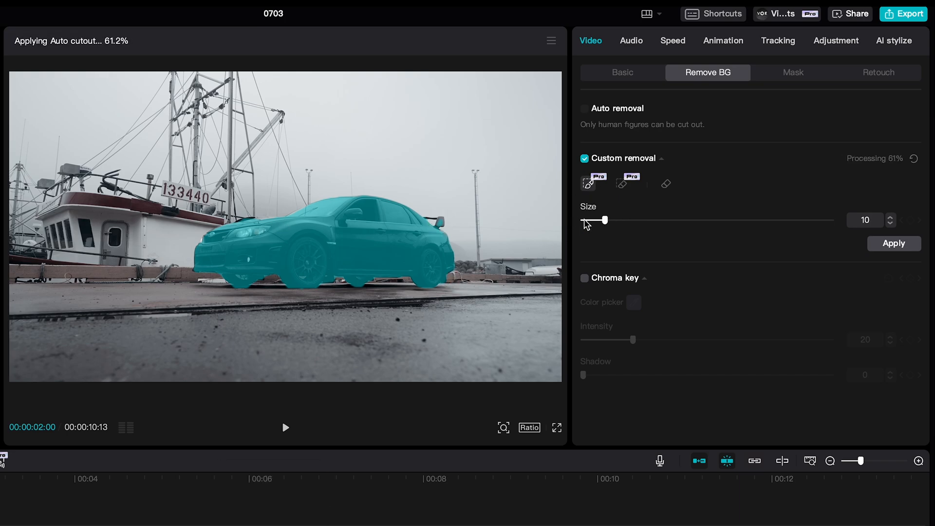
pyautogui.moveTo(586, 224); pyautogui.dragTo(591, 220)
pyautogui.click(440, 222)
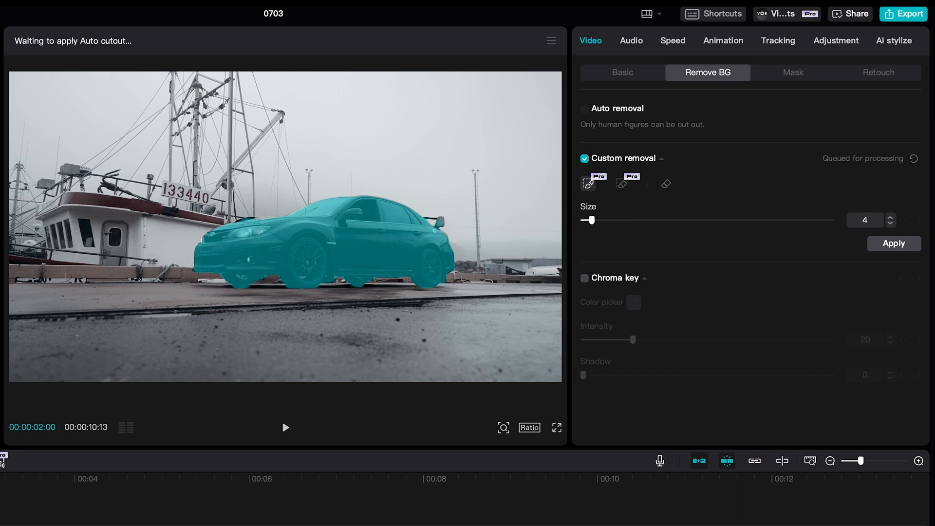
pyautogui.click(622, 184)
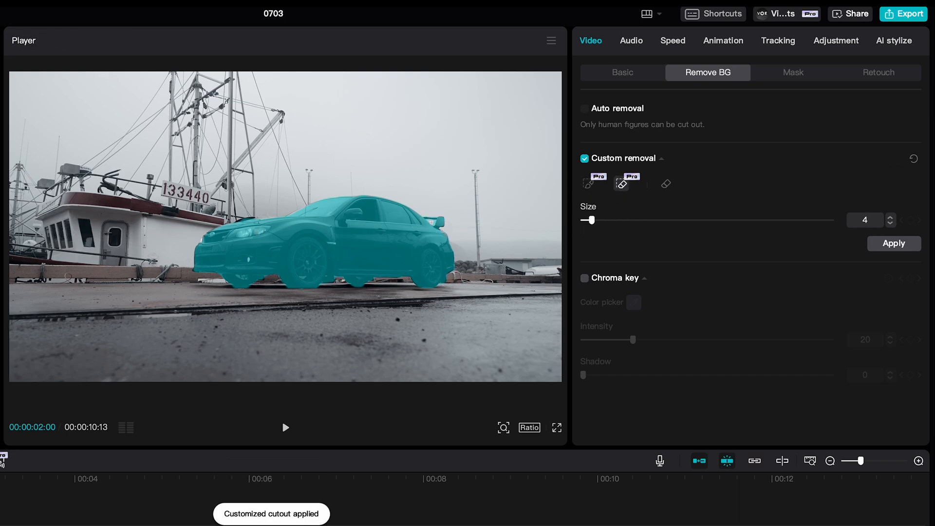
pyautogui.click(885, 245)
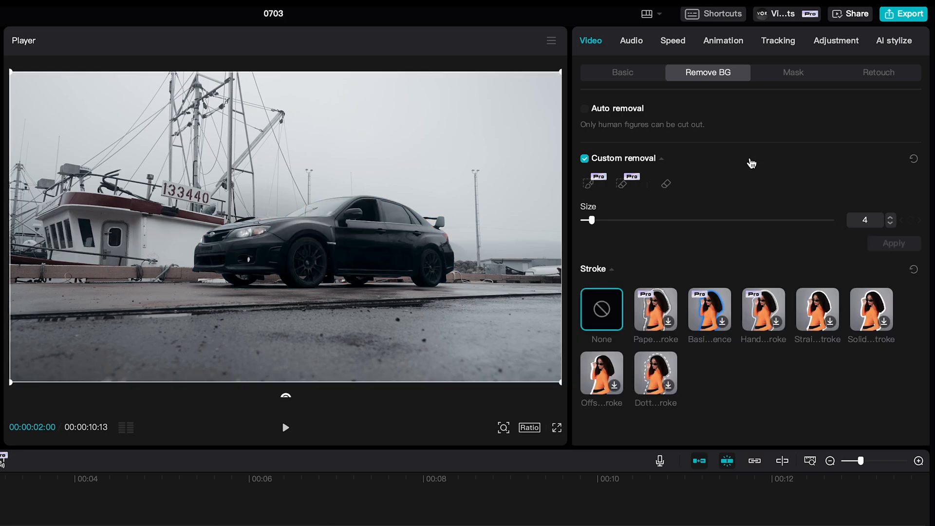
# - Add Transform keyframes to the car cutout at 00:00:02:00 and 00:00:03:00, rotate it to -4° at the second, and preview the motion
pyautogui.click(639, 78)
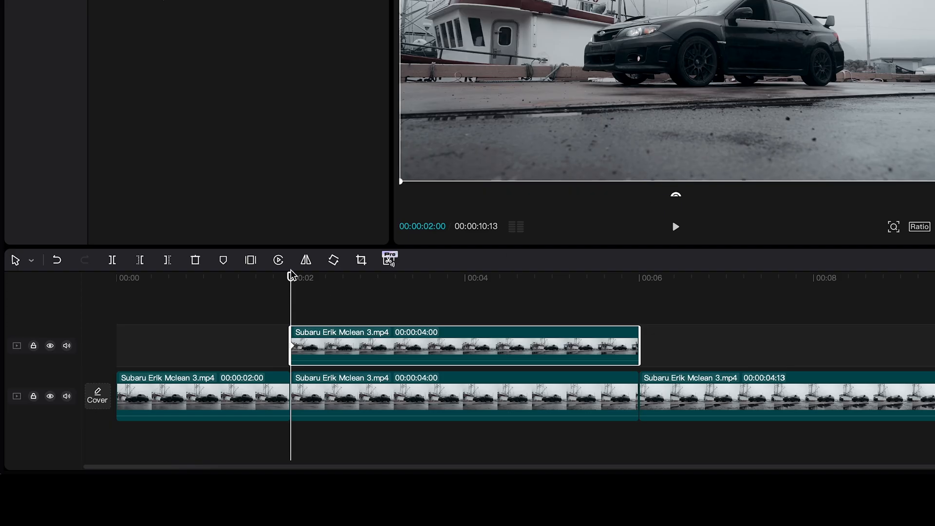
pyautogui.moveTo(292, 278); pyautogui.dragTo(380, 295)
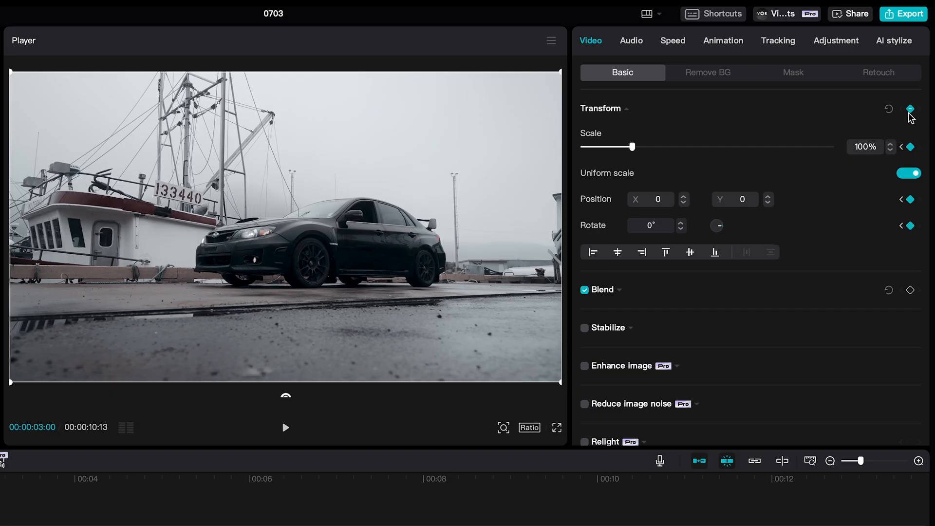
pyautogui.moveTo(307, 400); pyautogui.dragTo(324, 404)
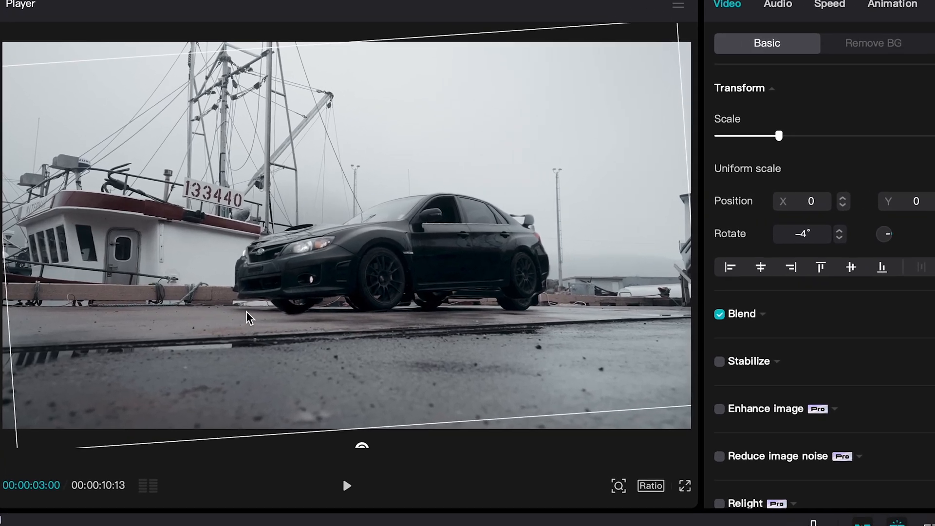
pyautogui.click(194, 277)
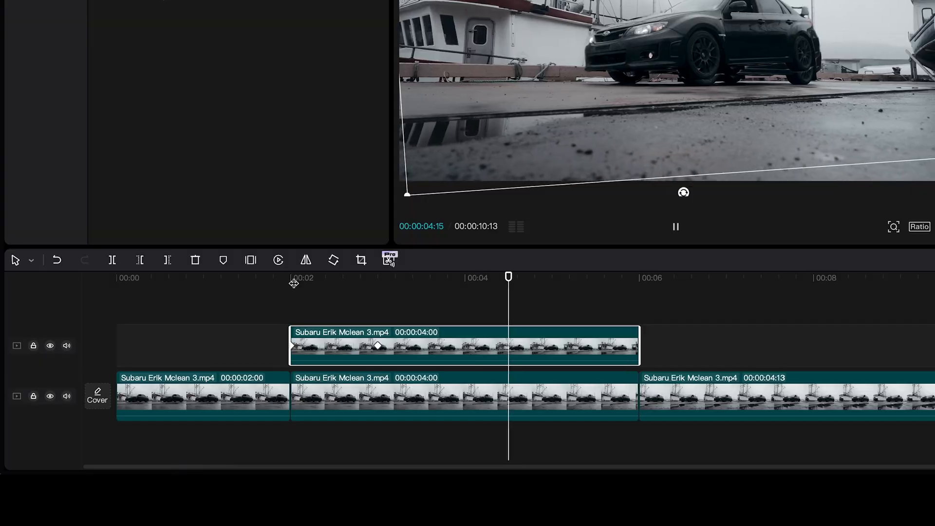
pyautogui.press('space')
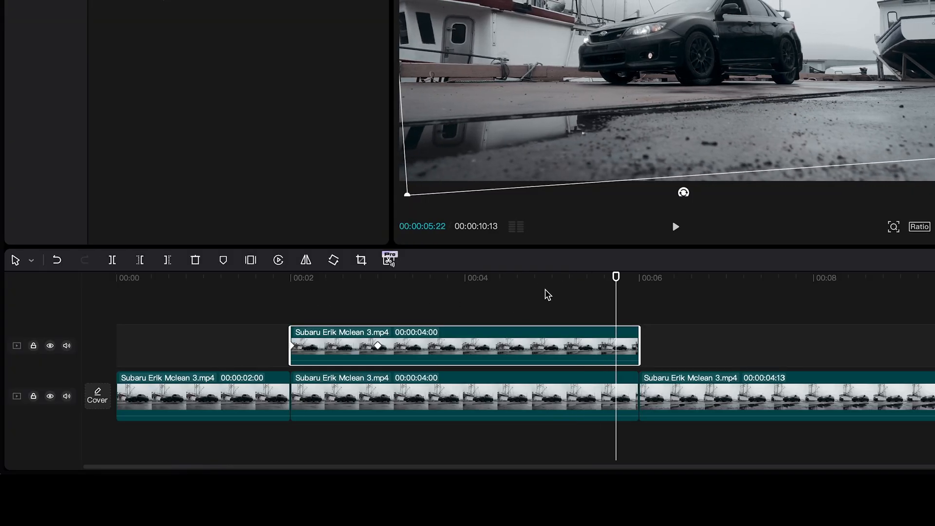
# - Add a Transform keyframe at 00:00:05:00, rotate the car cutout to 0° at 00:00:05:28, and play back the animation
pyautogui.moveTo(613, 284); pyautogui.dragTo(554, 283)
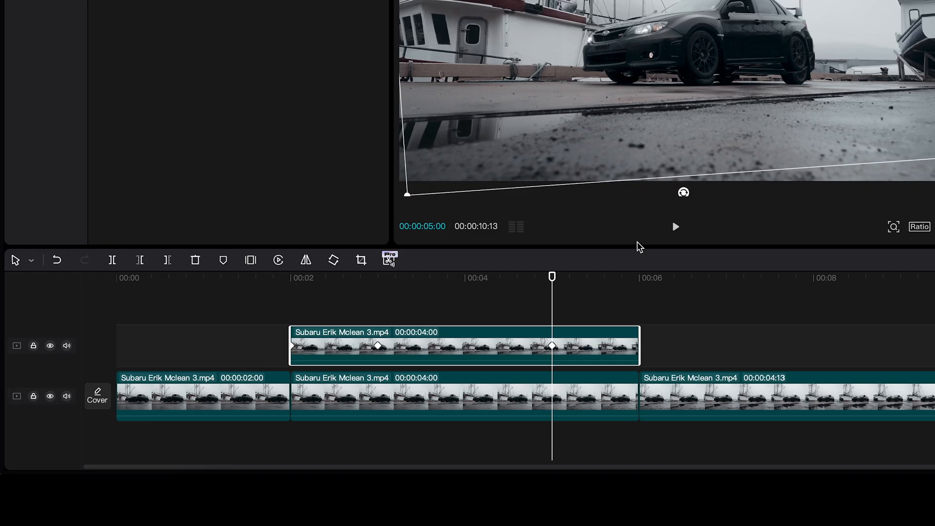
pyautogui.moveTo(162, 478); pyautogui.dragTo(243, 482)
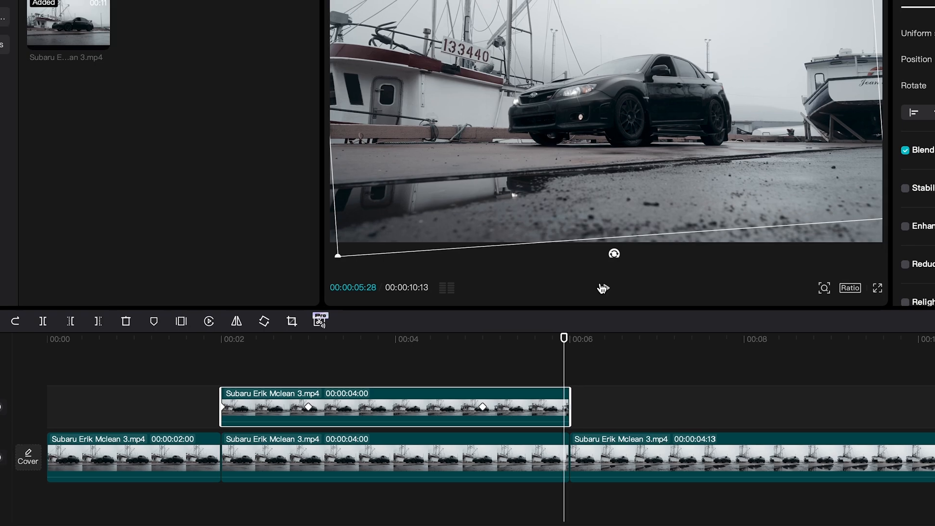
pyautogui.moveTo(682, 194); pyautogui.dragTo(682, 201)
pyautogui.moveTo(473, 349); pyautogui.dragTo(474, 349)
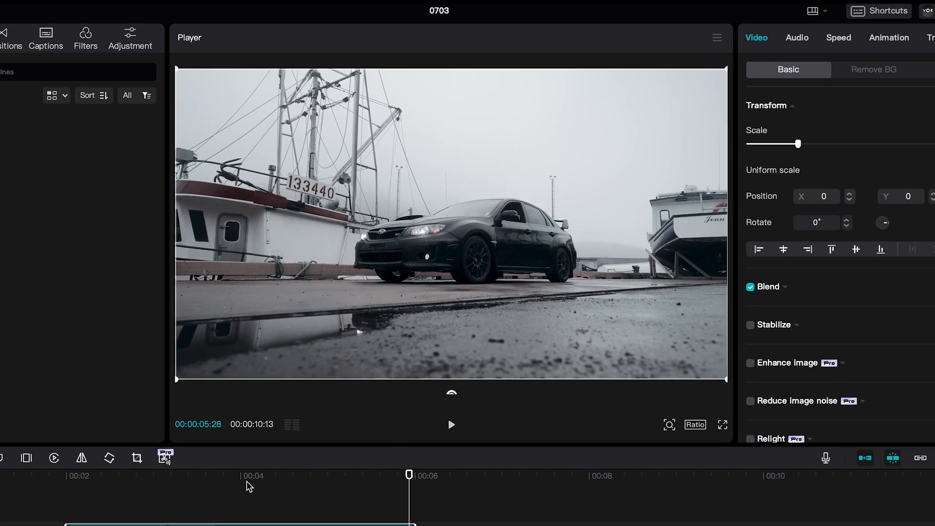
pyautogui.click(72, 480)
pyautogui.press('space')
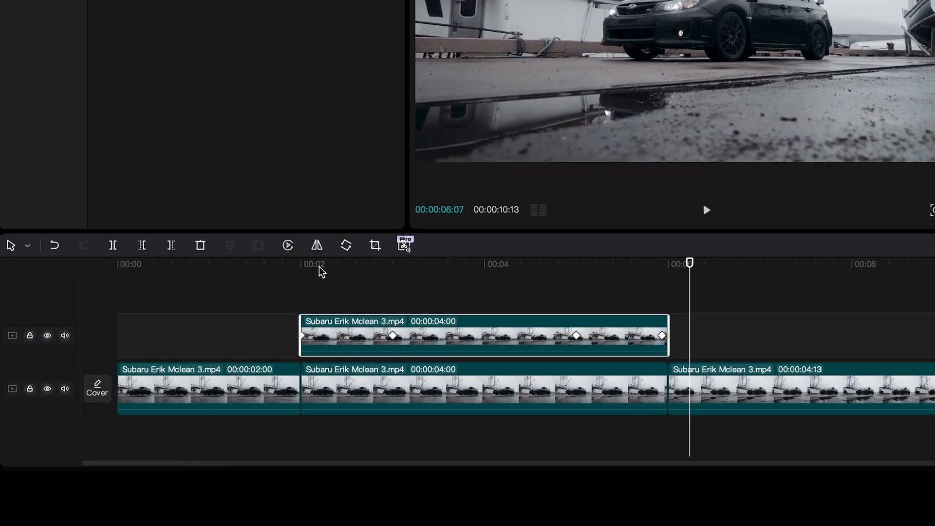
# - Show the keyframe animation of the car cutout clip and apply Auto curve to its two middle x-position keyframes
pyautogui.click(104, 475)
pyautogui.rightClick(378, 314)
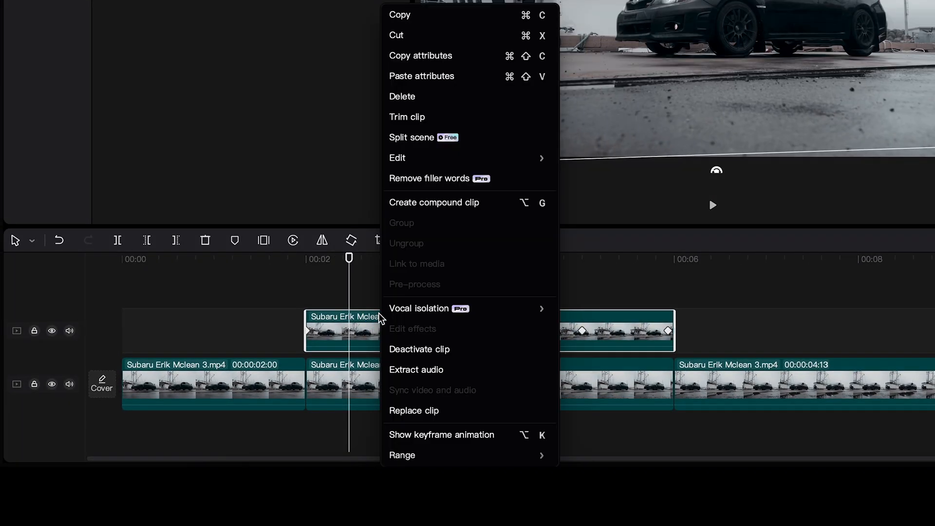
pyautogui.click(475, 434)
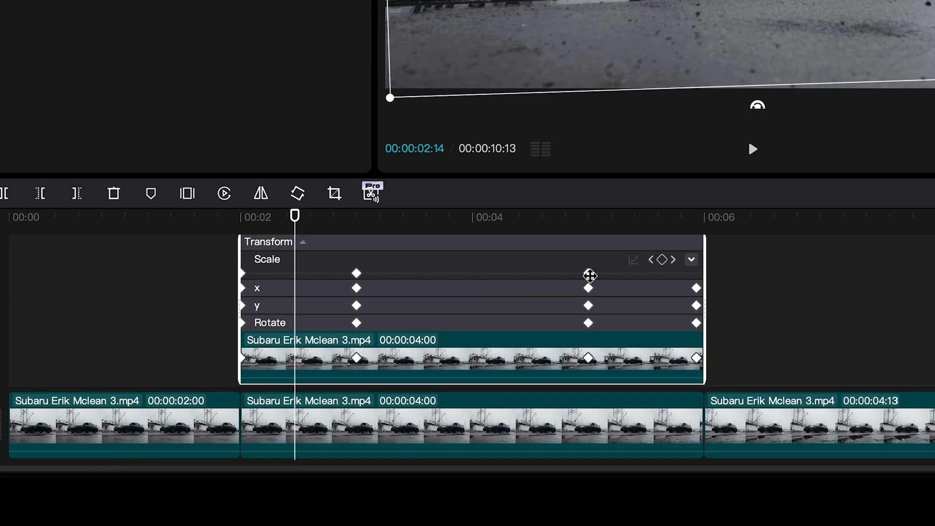
pyautogui.click(691, 259)
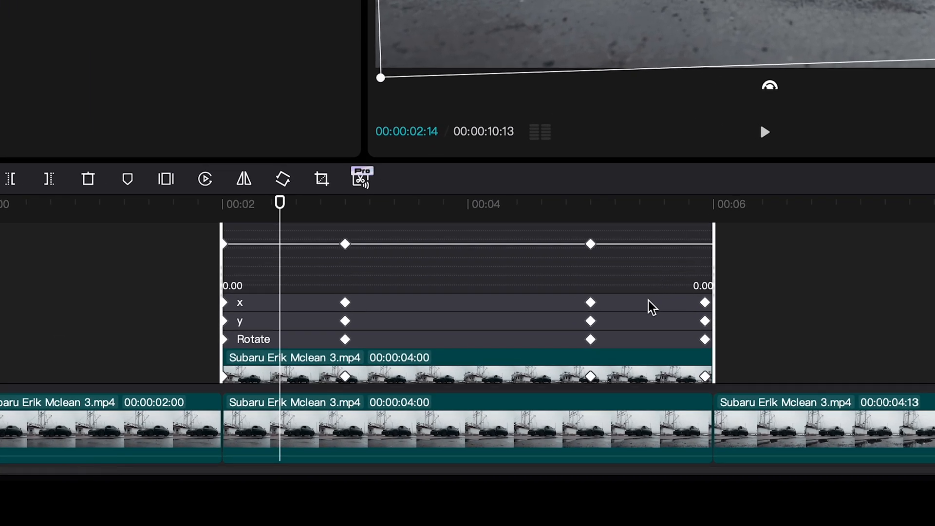
pyautogui.click(653, 307)
pyautogui.click(700, 290)
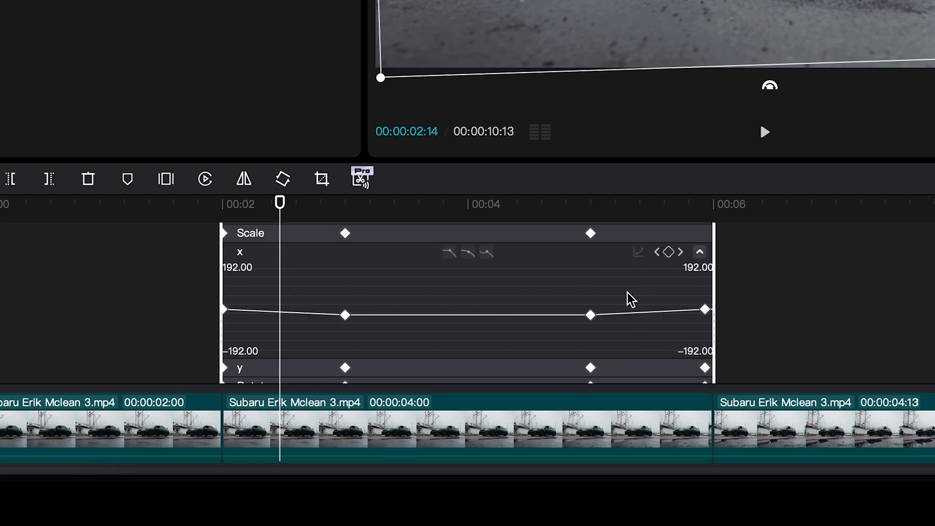
pyautogui.click(469, 277)
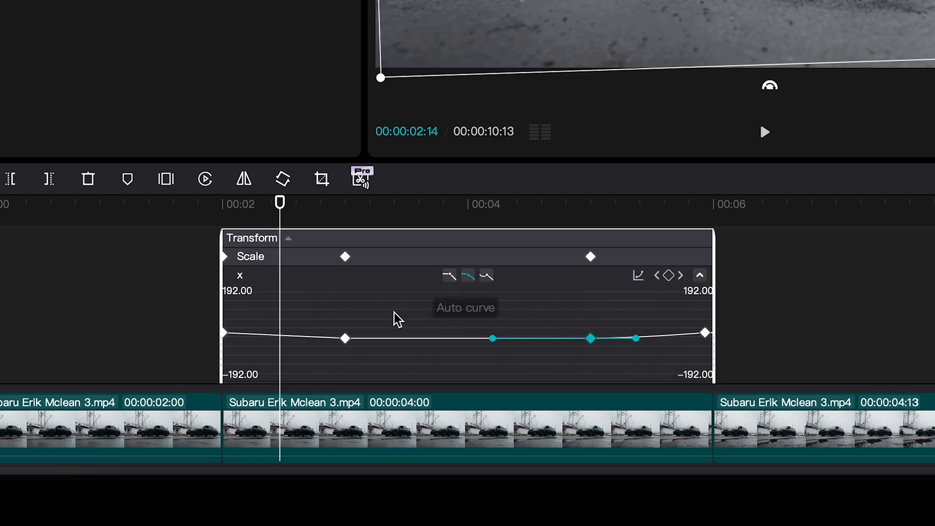
pyautogui.click(469, 277)
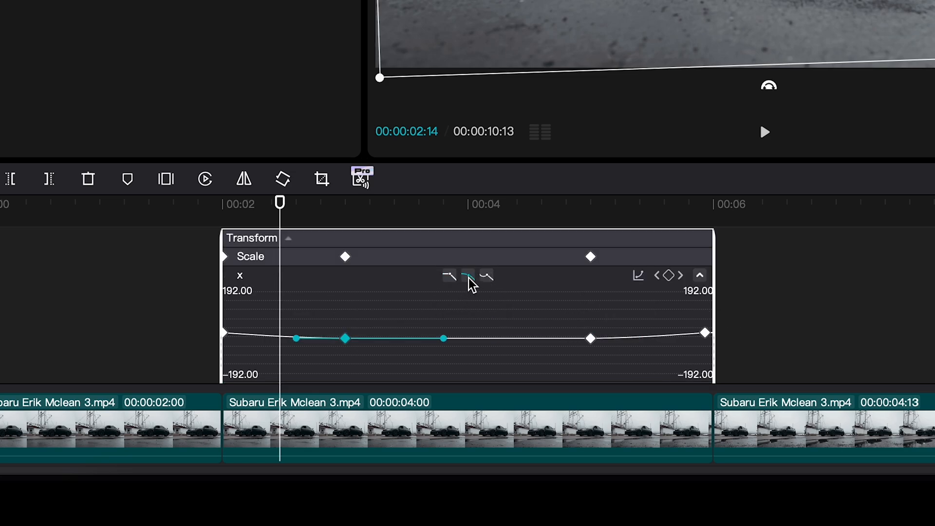
# - Apply Auto curve to the two middle y-position keyframes of the car cutout
pyautogui.scroll(-1, 465, 316)
pyautogui.scroll(-1, 457, 322)
pyautogui.click(454, 325)
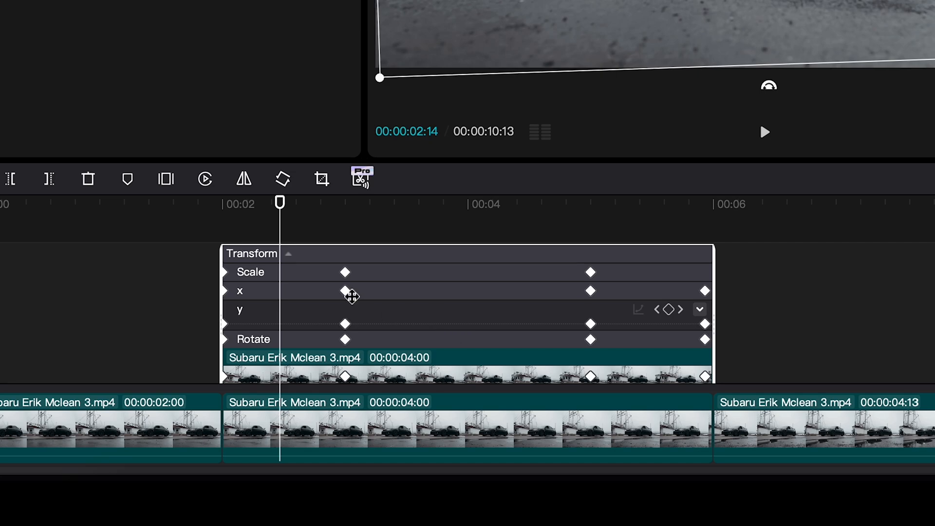
pyautogui.click(699, 310)
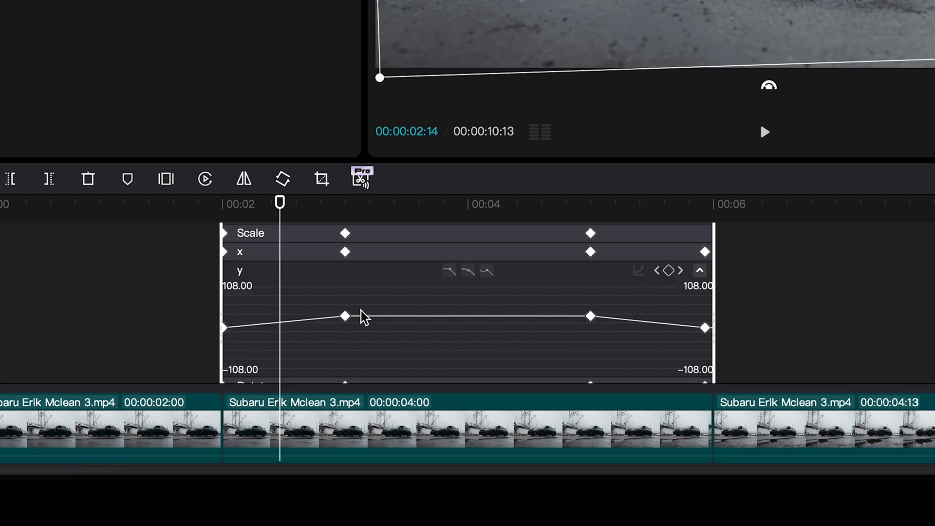
pyautogui.click(468, 271)
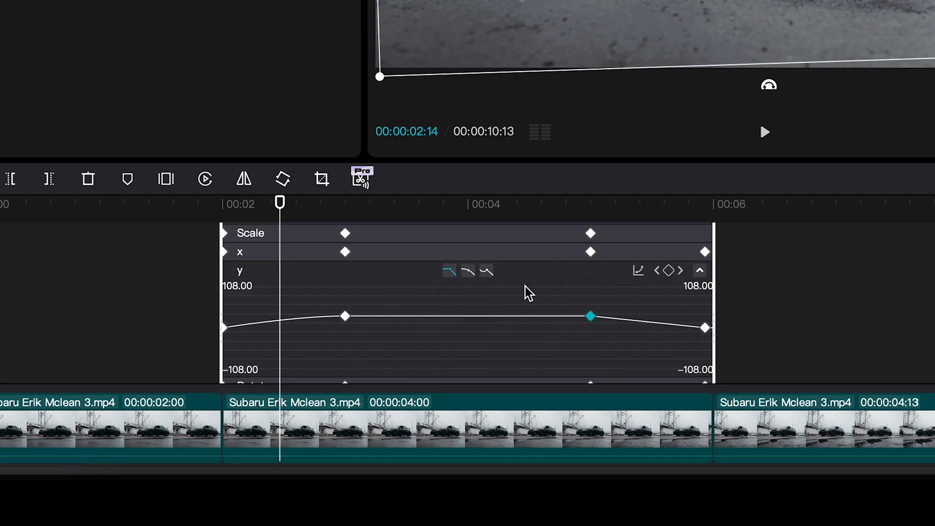
# - Apply Auto curve to the Rotate keyframes at 00:00:03:00 and 00:00:05:00 of the car cutout
pyautogui.scroll(-2, 480, 312)
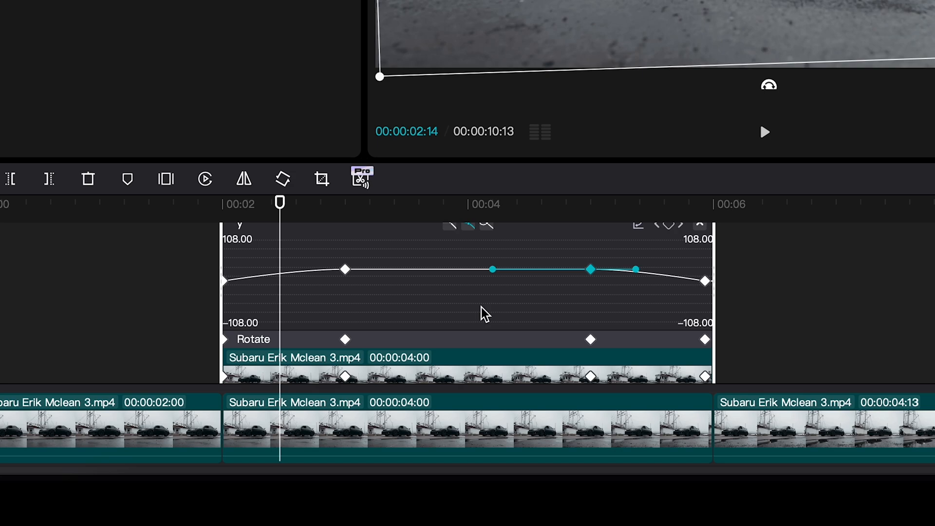
pyautogui.click(458, 338)
pyautogui.click(700, 327)
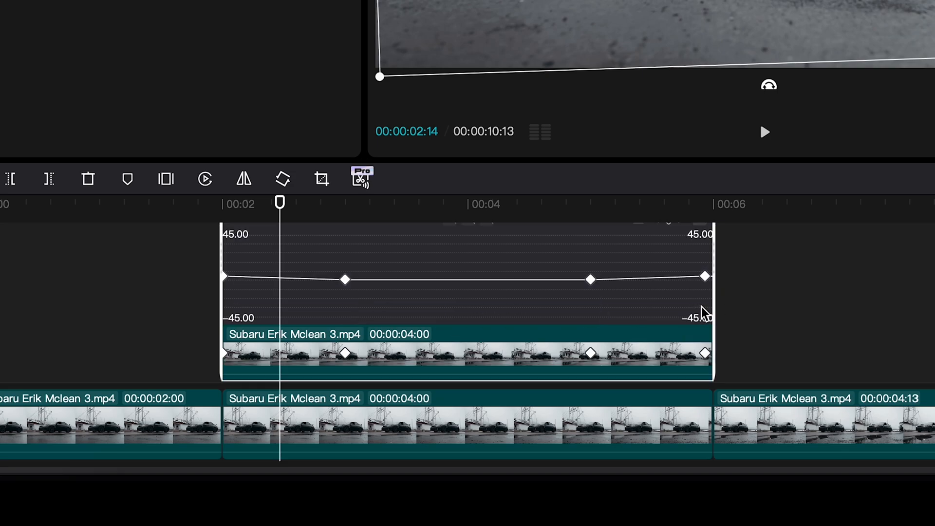
pyautogui.click(346, 296)
pyautogui.click(467, 242)
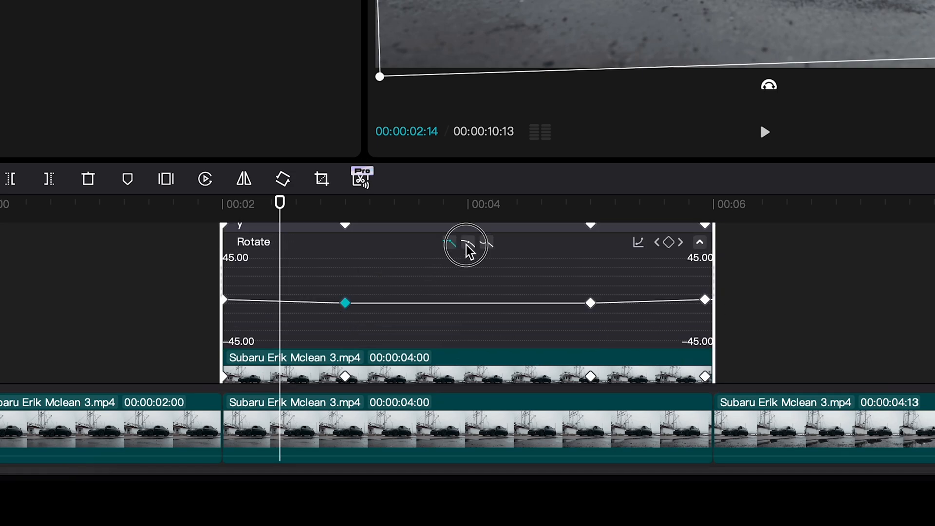
pyautogui.click(592, 302)
pyautogui.click(467, 242)
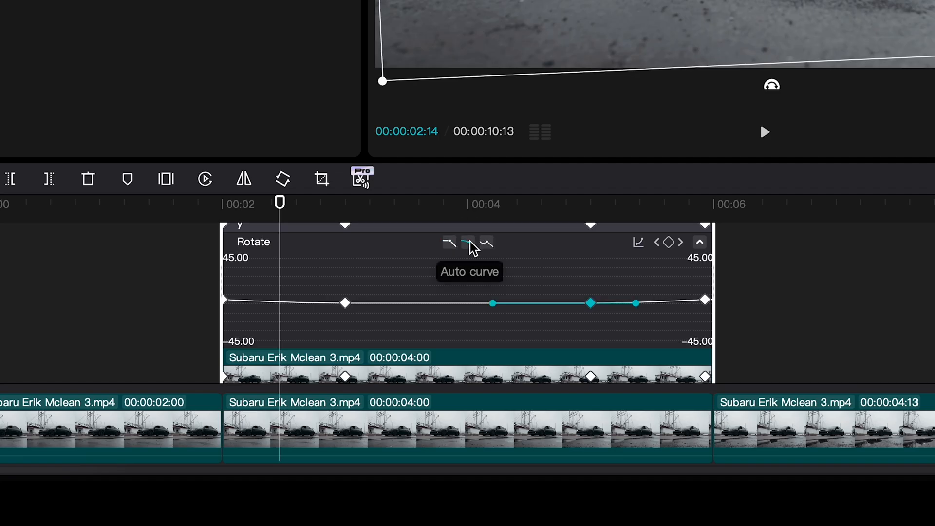
# - Play back the smoothed animation from 00:00:02:00 and hide the cutout's keyframe graphs
pyautogui.click(223, 204)
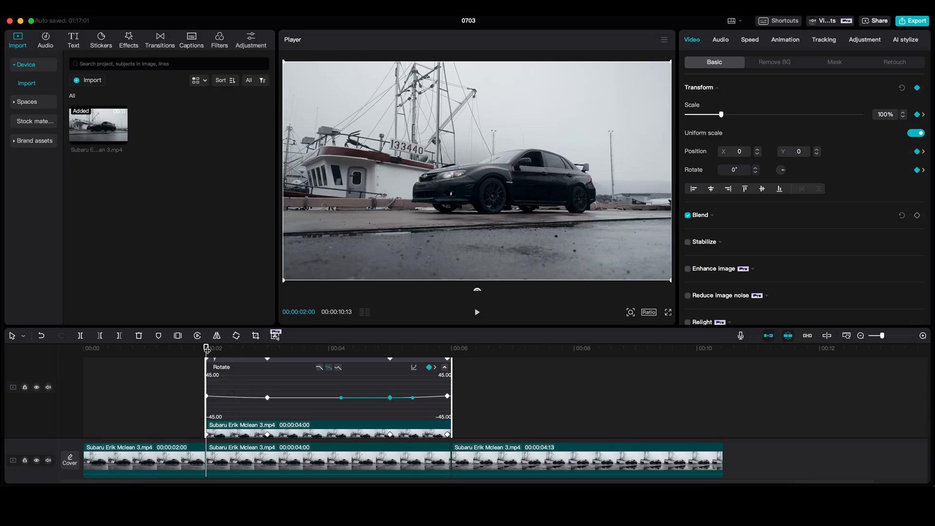
pyautogui.press('space')
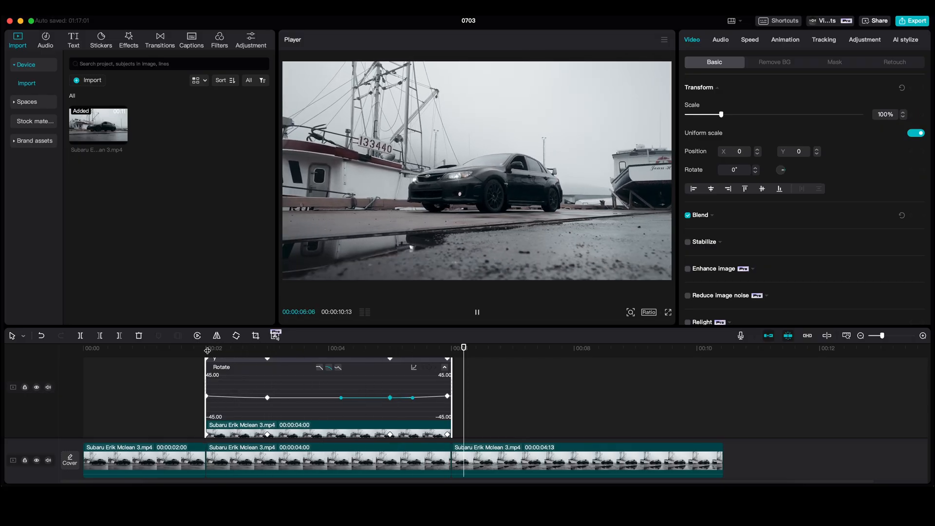
pyautogui.rightClick(280, 383)
pyautogui.click(335, 466)
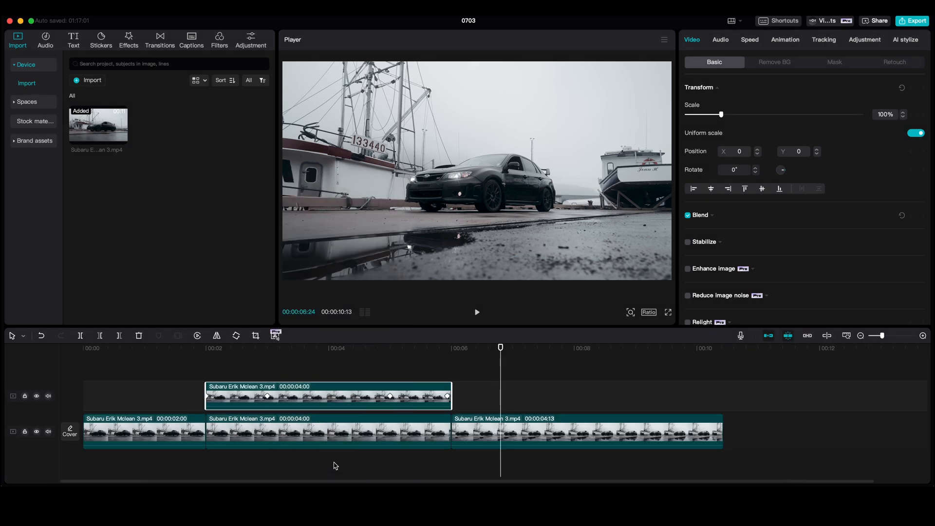
# - Duplicate the animated car cutout onto a new track above, aligned with the original's start at 00:00:02:00
pyautogui.moveTo(264, 354); pyautogui.dragTo(206, 348)
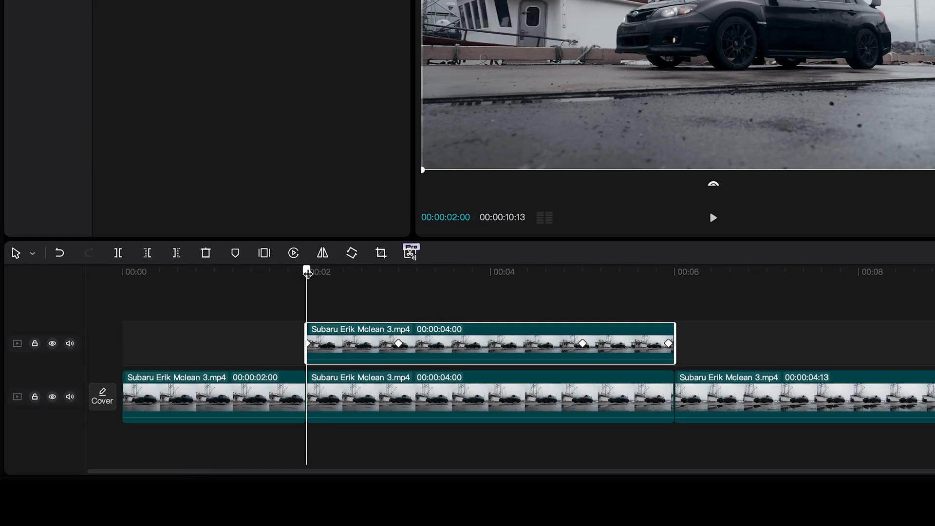
pyautogui.rightClick(367, 329)
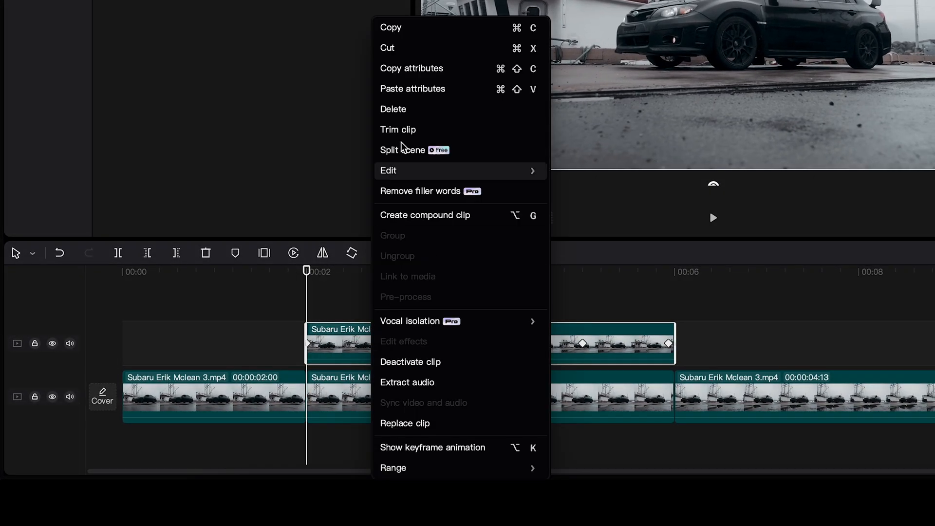
pyautogui.click(414, 29)
pyautogui.click(361, 279)
pyautogui.rightClick(349, 287)
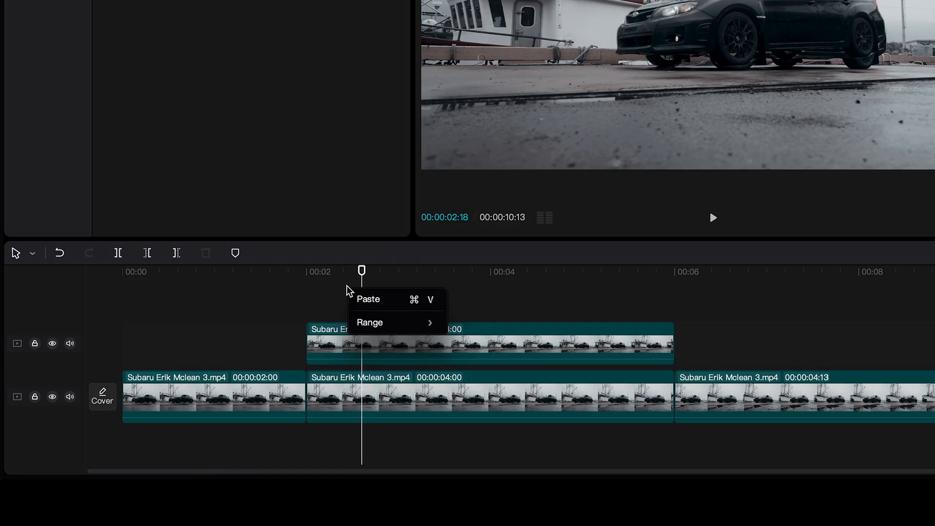
pyautogui.click(355, 298)
pyautogui.moveTo(410, 327); pyautogui.dragTo(364, 336)
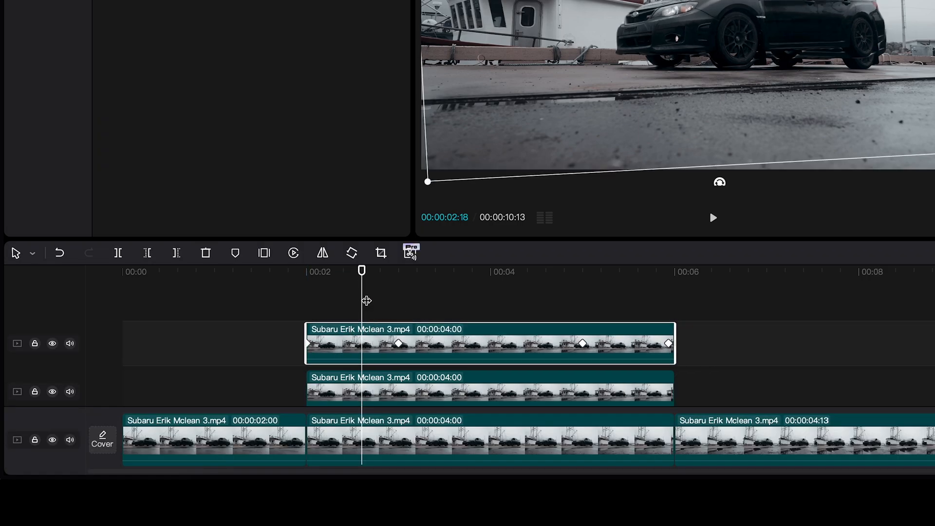
# - On the upper cutout copy, set rotation to -9° at 00:00:03:00 and -8° at 00:00:05:00, with position X at -50 for both
pyautogui.moveTo(361, 271); pyautogui.dragTo(399, 271)
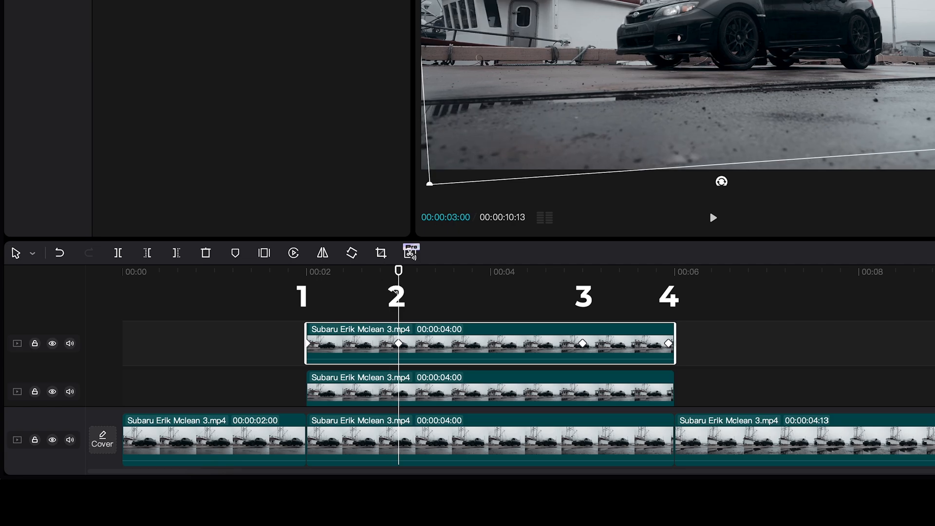
pyautogui.click(398, 343)
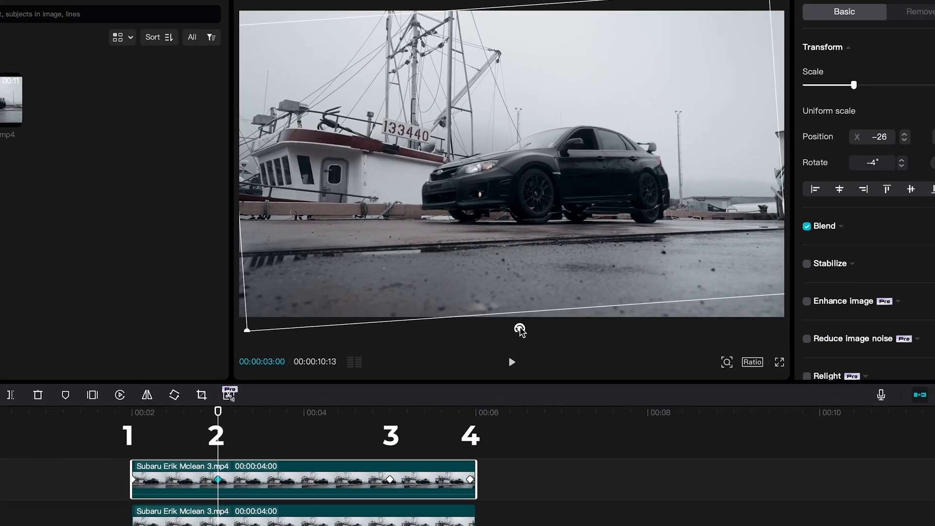
pyautogui.moveTo(675, 215); pyautogui.dragTo(688, 219)
pyautogui.moveTo(532, 331); pyautogui.dragTo(534, 331)
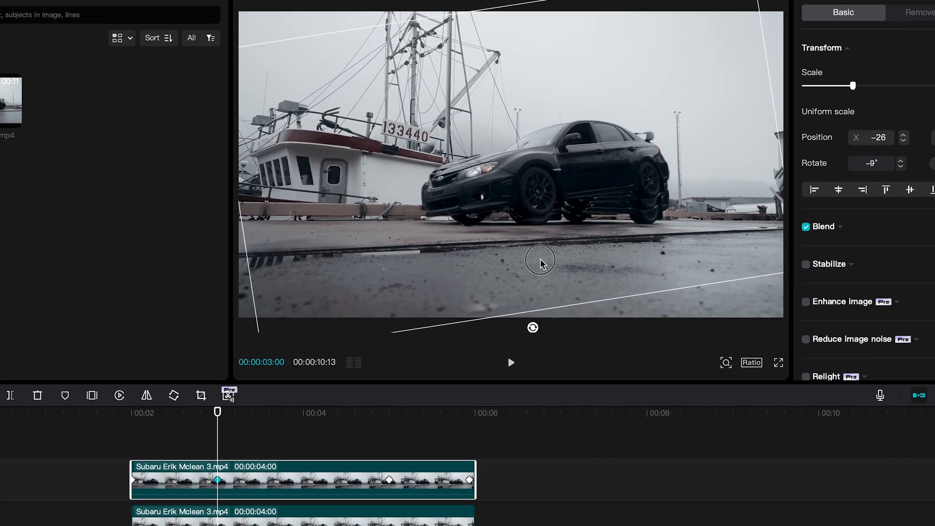
pyautogui.moveTo(541, 263); pyautogui.dragTo(524, 260)
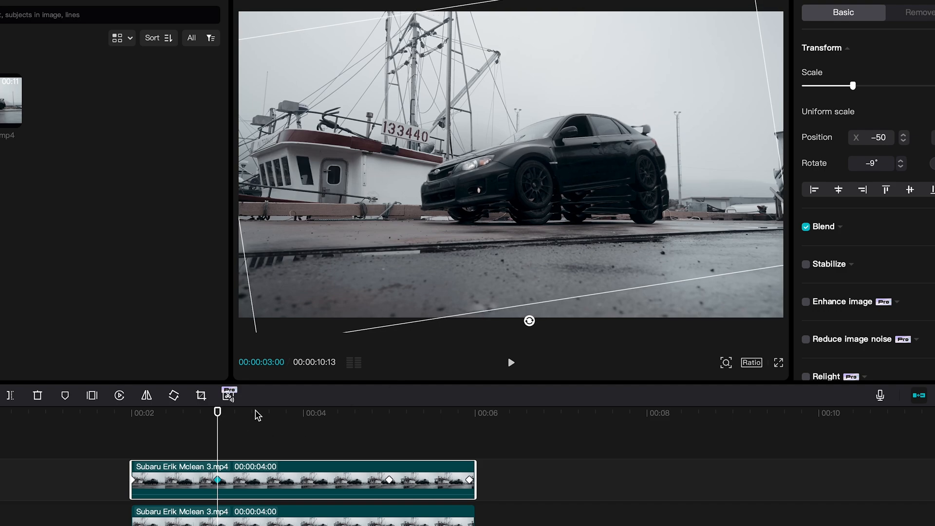
pyautogui.moveTo(257, 414); pyautogui.dragTo(389, 413)
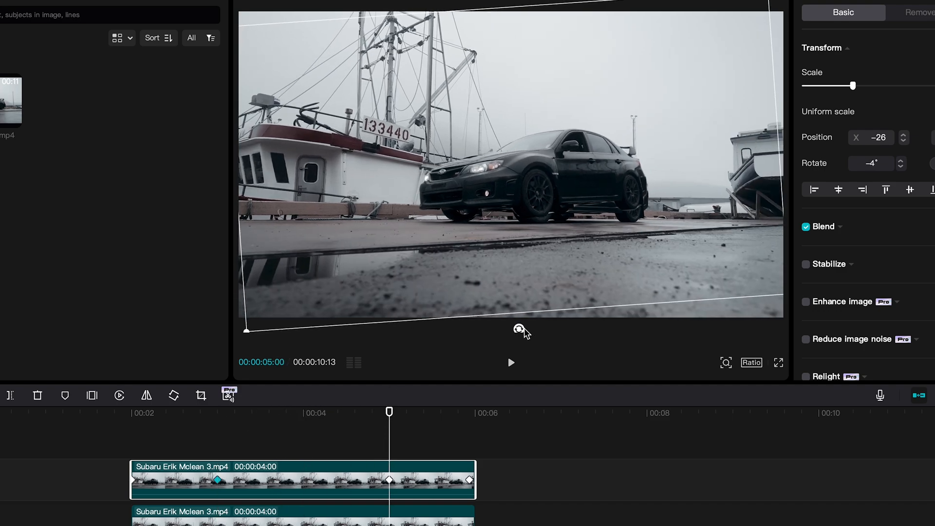
pyautogui.moveTo(519, 330); pyautogui.dragTo(525, 297)
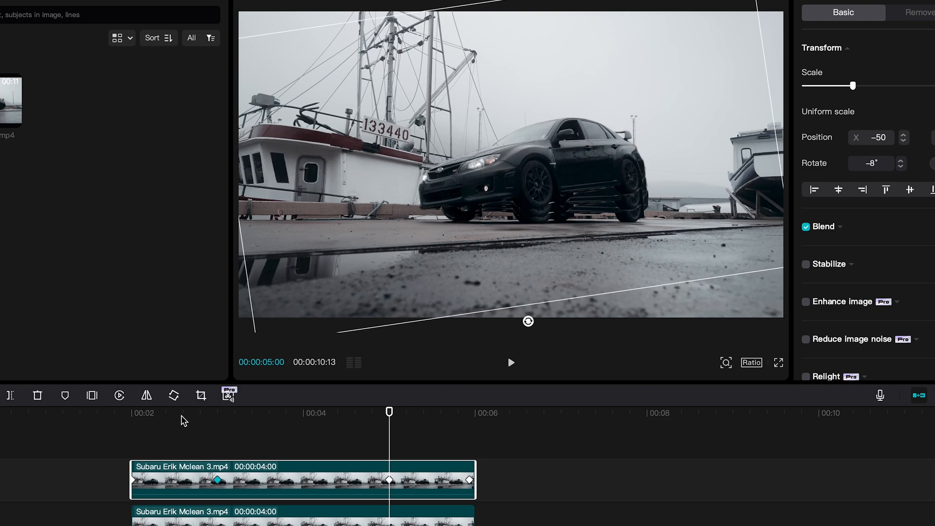
# - Duplicate the adjusted top cutout onto another track above, starting at 00:00:02:00
pyautogui.rightClick(200, 467)
pyautogui.click(236, 194)
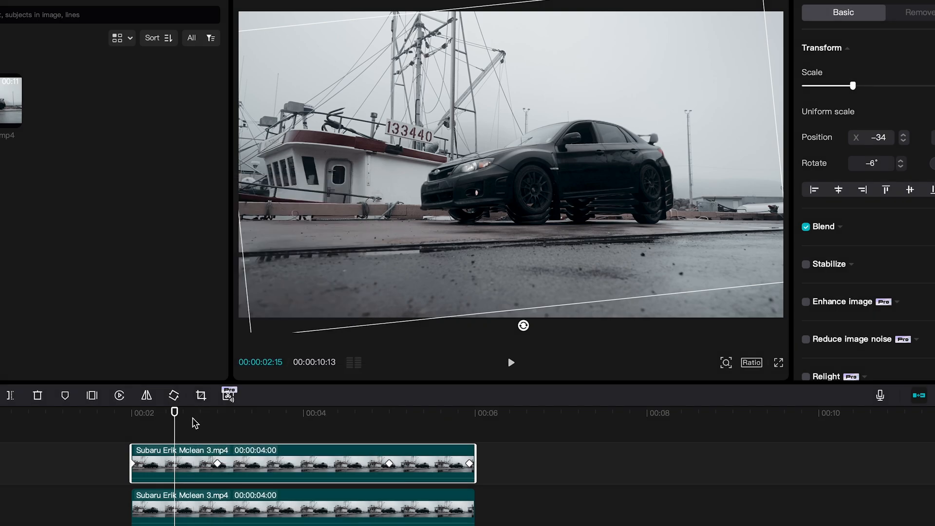
pyautogui.rightClick(202, 435)
pyautogui.click(222, 445)
pyautogui.moveTo(237, 479); pyautogui.dragTo(183, 480)
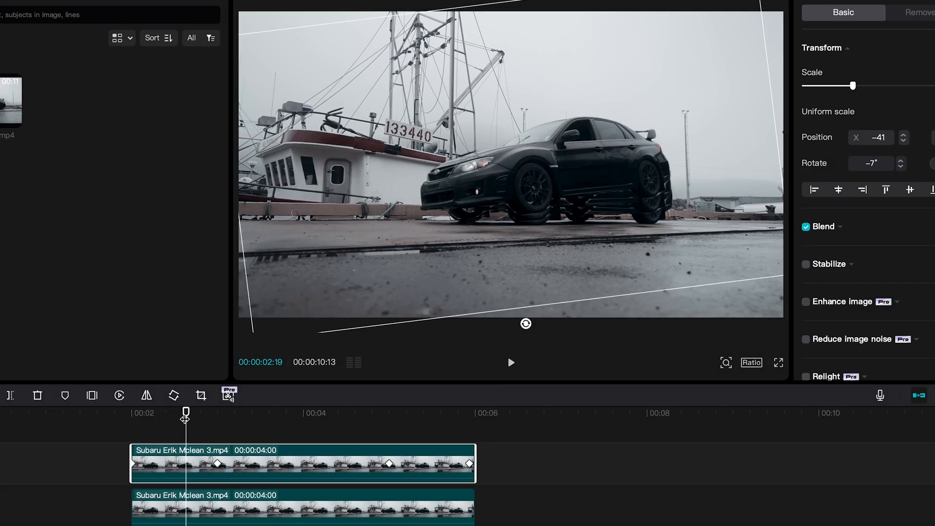
# - Tilt the newest cutout copy further at 00:00:03:00, rotate it to -15° at 00:00:05:00, and play back the layered animation
pyautogui.moveTo(185, 417); pyautogui.dragTo(217, 422)
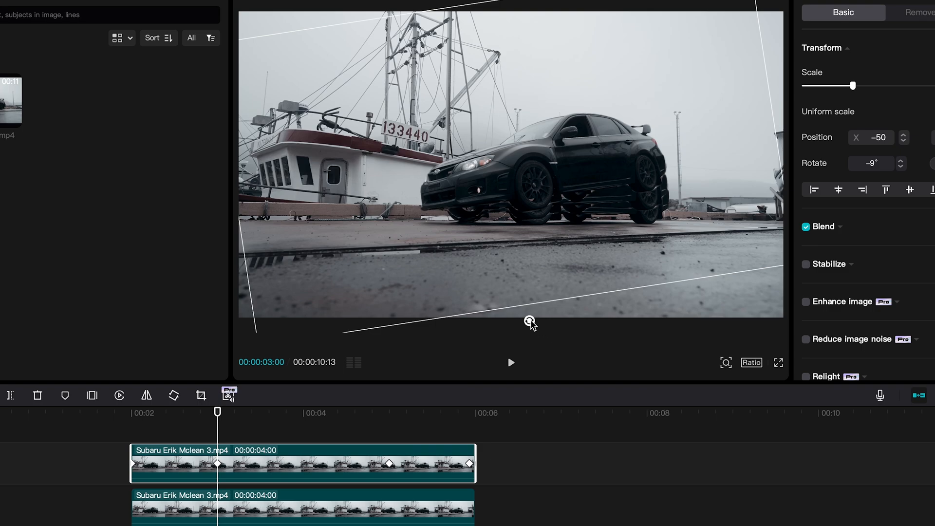
pyautogui.moveTo(529, 322); pyautogui.dragTo(534, 285)
pyautogui.moveTo(306, 415); pyautogui.dragTo(390, 421)
pyautogui.moveTo(528, 323); pyautogui.dragTo(541, 309)
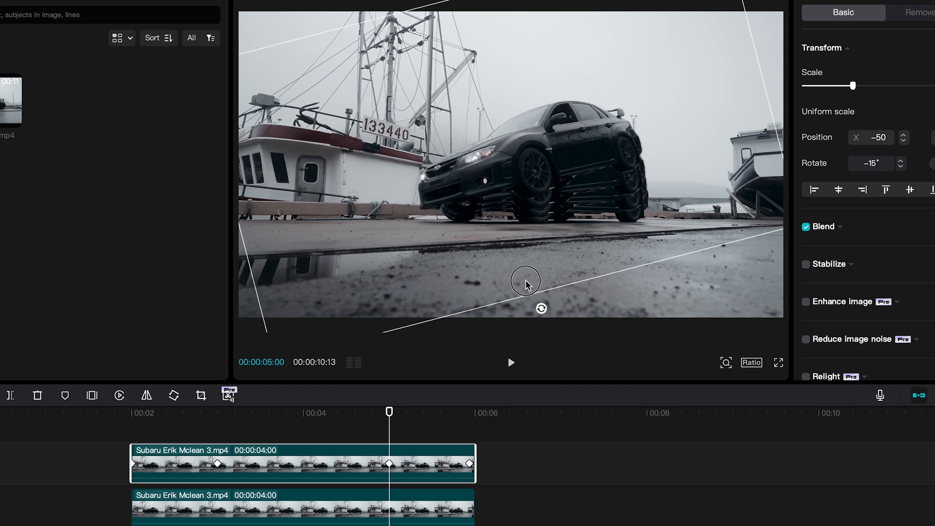
pyautogui.click(125, 414)
pyautogui.press('space')
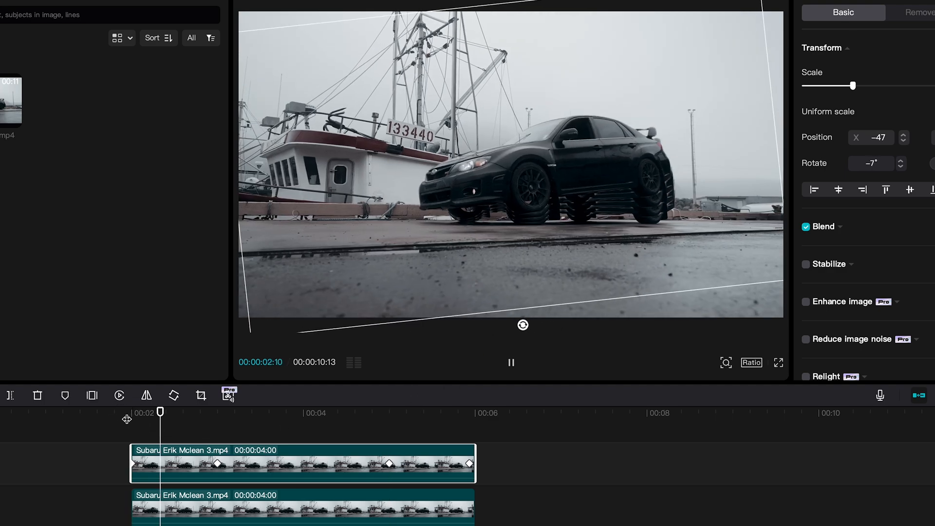